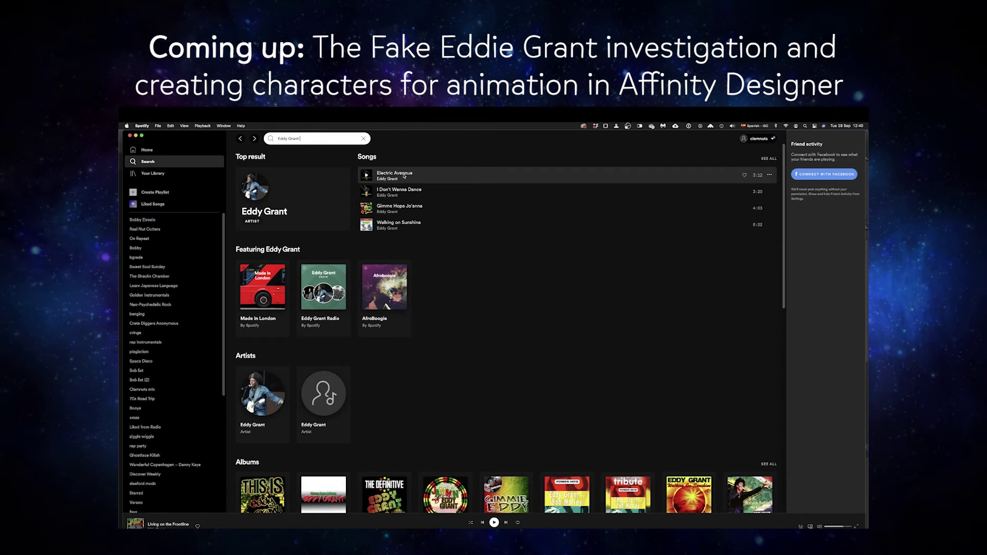
# Step: Pick the Electric Avenue song, move the Tools panel aside, and pan across the artboards
pyautogui.click(403, 175)
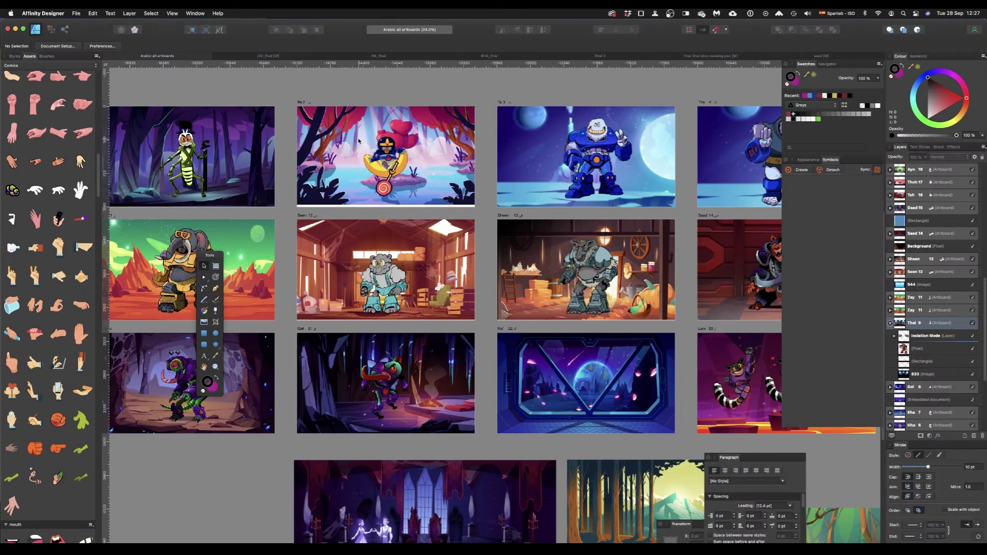
pyautogui.moveTo(205, 257)
pyautogui.mouseDown()
pyautogui.moveTo(198, 343)
pyautogui.moveTo(165, 434)
pyautogui.moveTo(127, 446)
pyautogui.mouseUp()
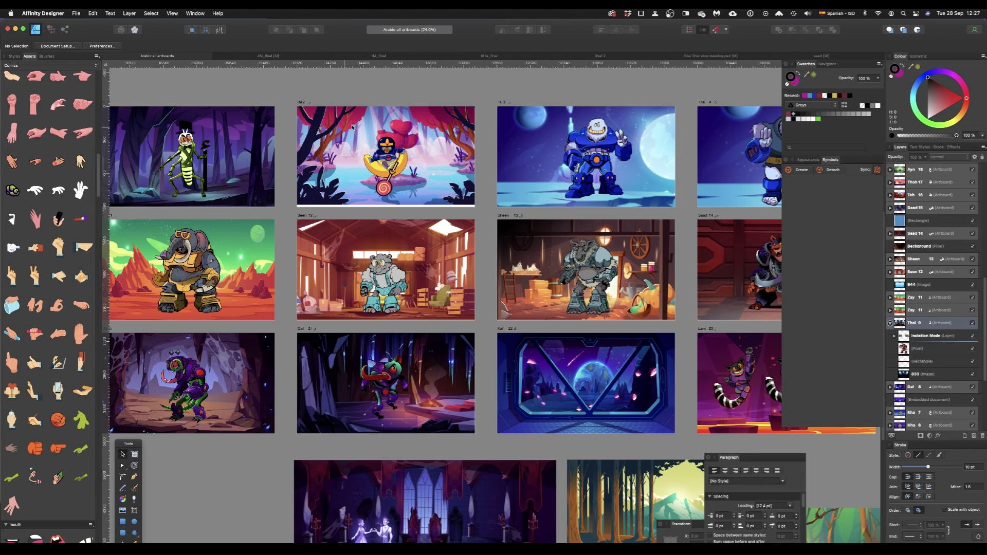
pyautogui.moveTo(368, 216); pyautogui.dragTo(593, 225)
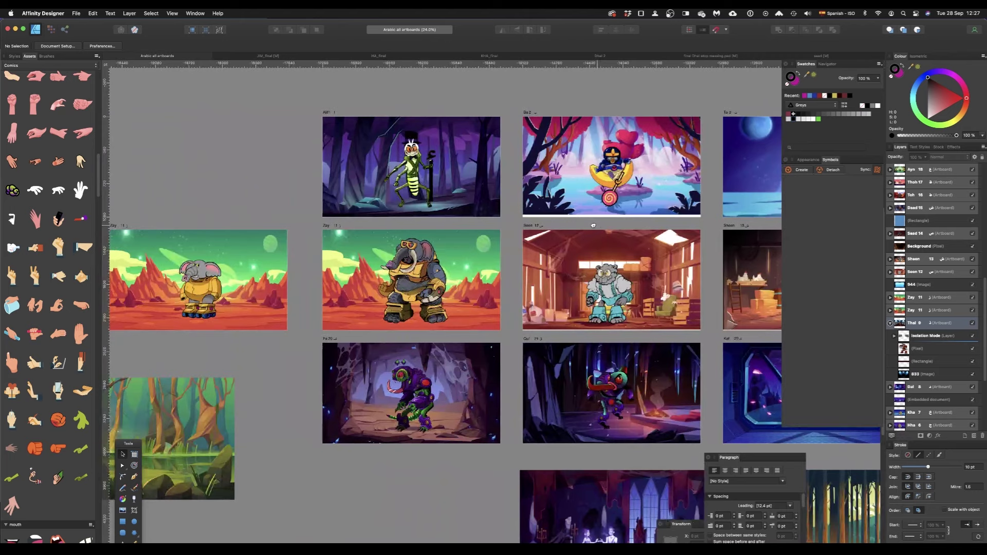
pyautogui.scroll(3, 420, 278)
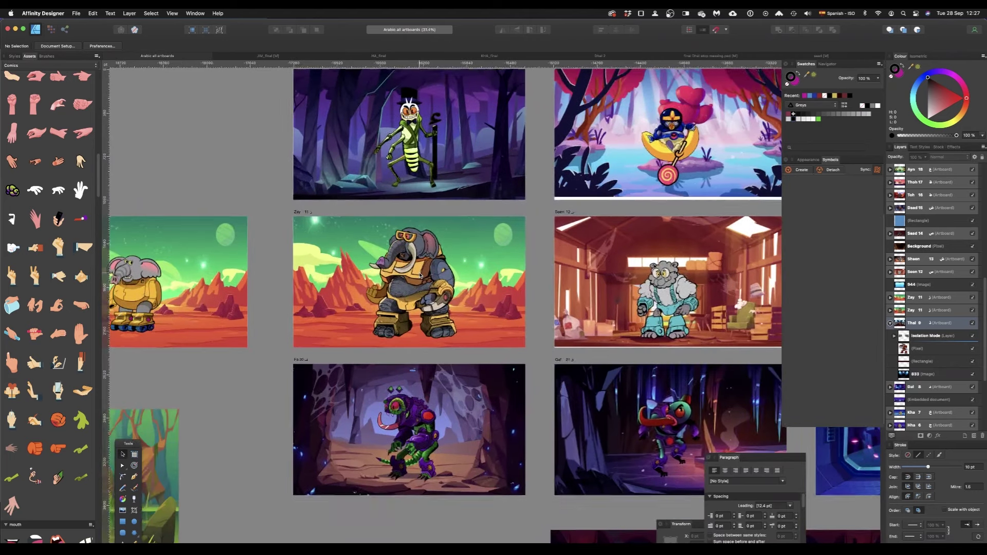
pyautogui.scroll(3, 424, 257)
pyautogui.hscroll(5, 535, 225)
pyautogui.hscroll(8, 514, 221)
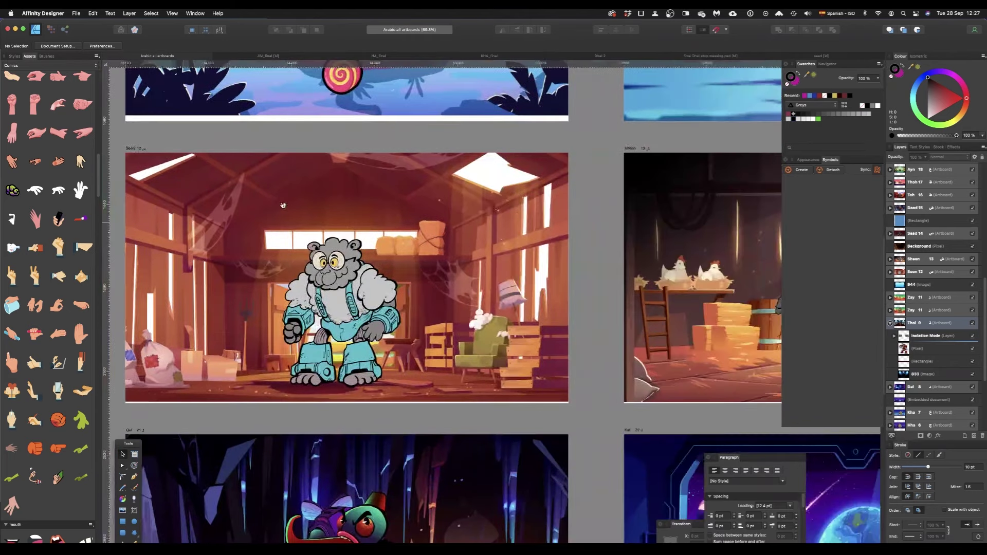
pyautogui.hscroll(8, 489, 216)
pyautogui.hscroll(3, 463, 211)
pyautogui.hscroll(6, 458, 210)
# Step: Select the Saad 14 character, then the robot dog on the concert stage artboard
pyautogui.click(692, 195)
pyautogui.scroll(5, 692, 195)
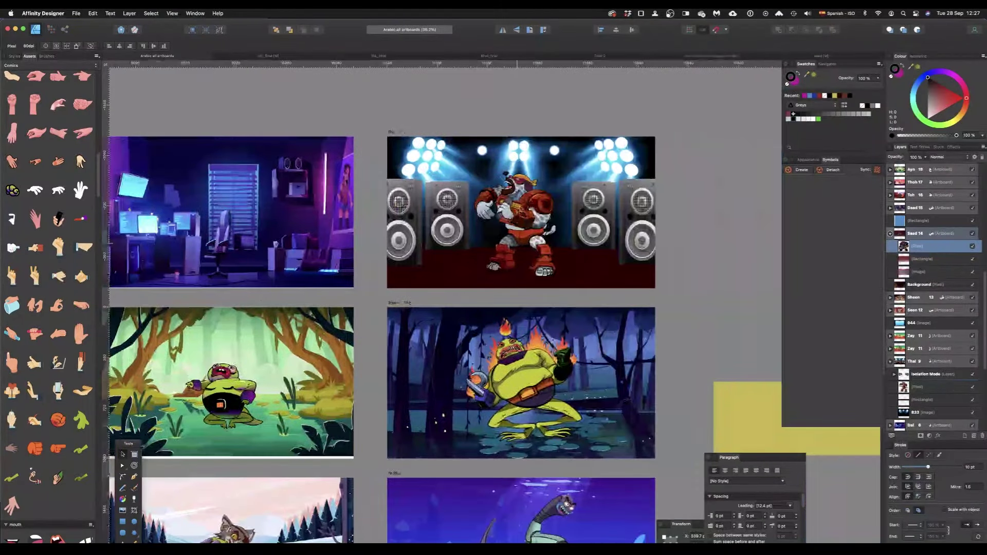
pyautogui.click(527, 211)
pyautogui.scroll(5, 537, 211)
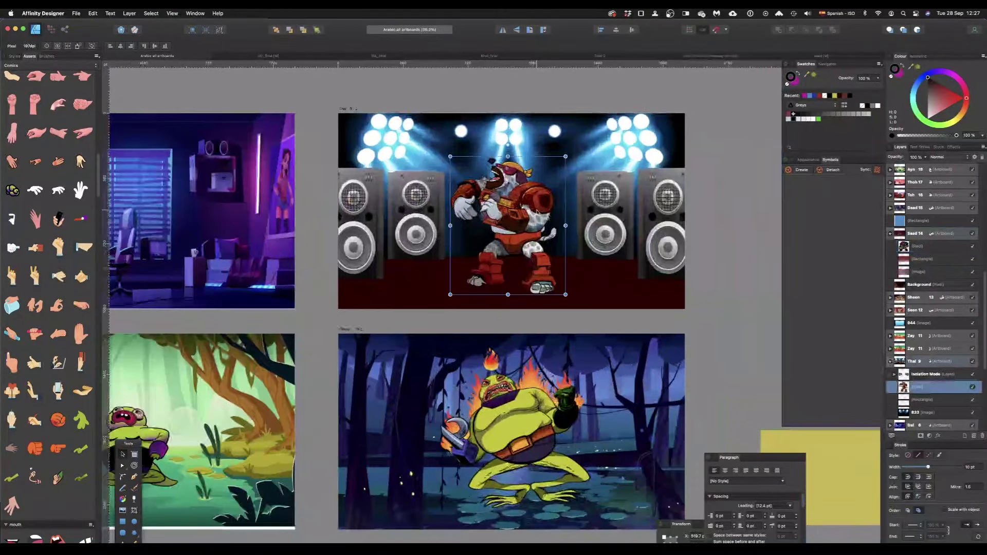
pyautogui.scroll(-1, 525, 201)
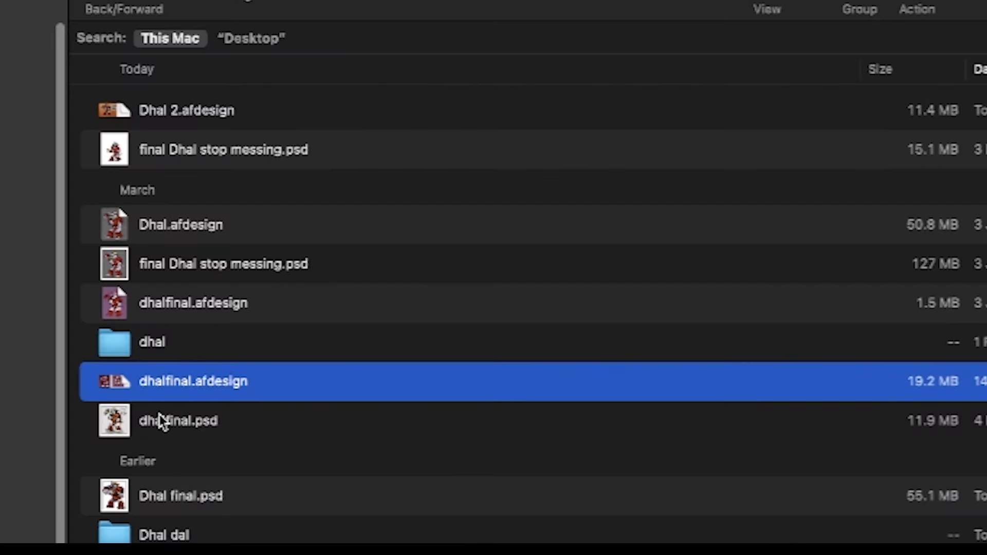
# Step: Show Get Info for dhalfinal.afdesign and point out its 14 October 2016 creation date
pyautogui.press('super+i')
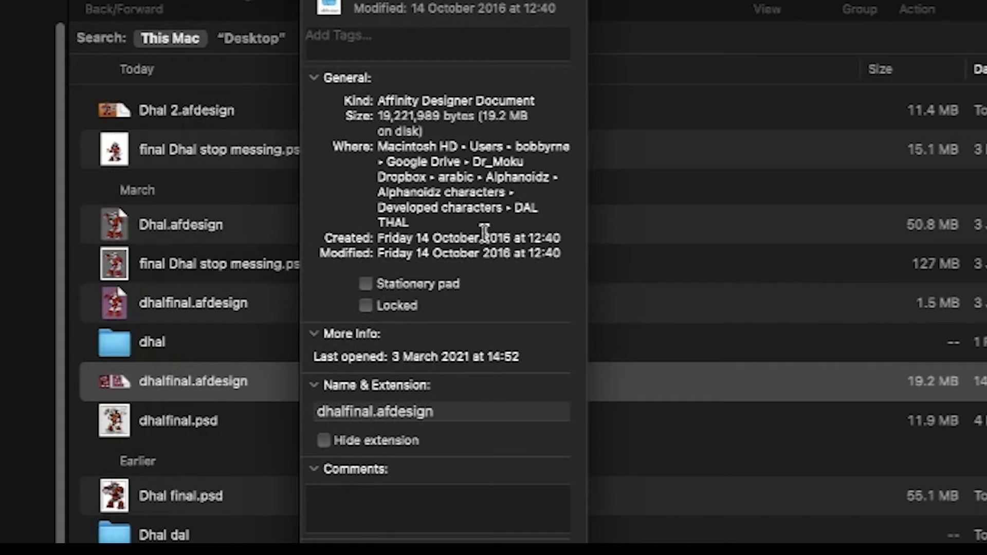
pyautogui.moveTo(356, 238); pyautogui.dragTo(378, 232)
pyautogui.click(462, 227)
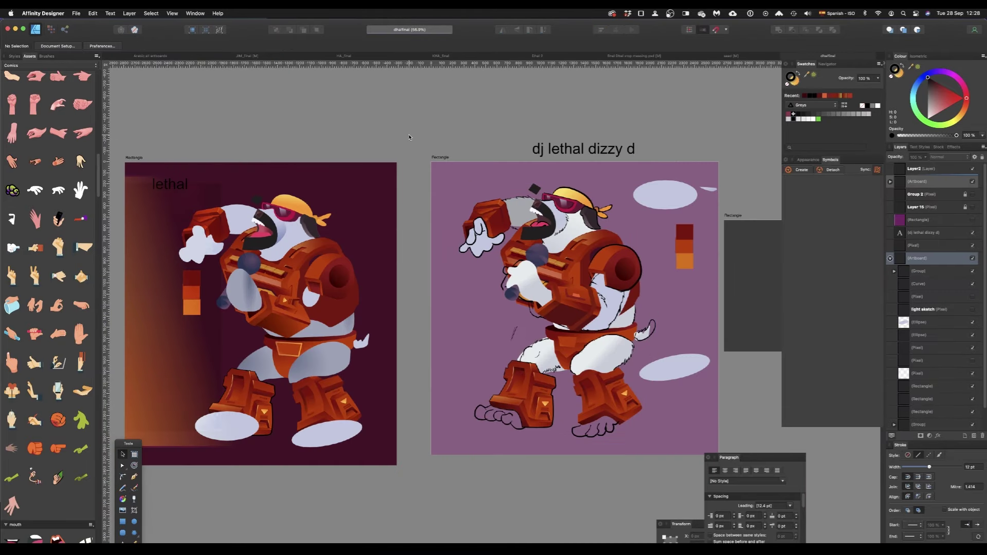
# Step: Select the dhalfinal robot dog's gradient background rectangle, raised arm and chest piece
pyautogui.click(288, 249)
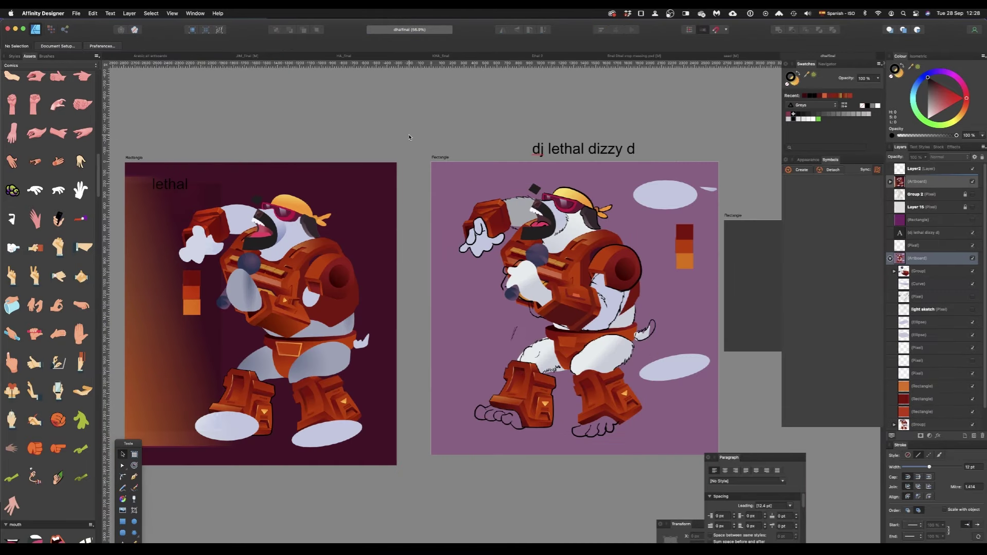
pyautogui.scroll(-3, 288, 249)
pyautogui.scroll(5, 328, 248)
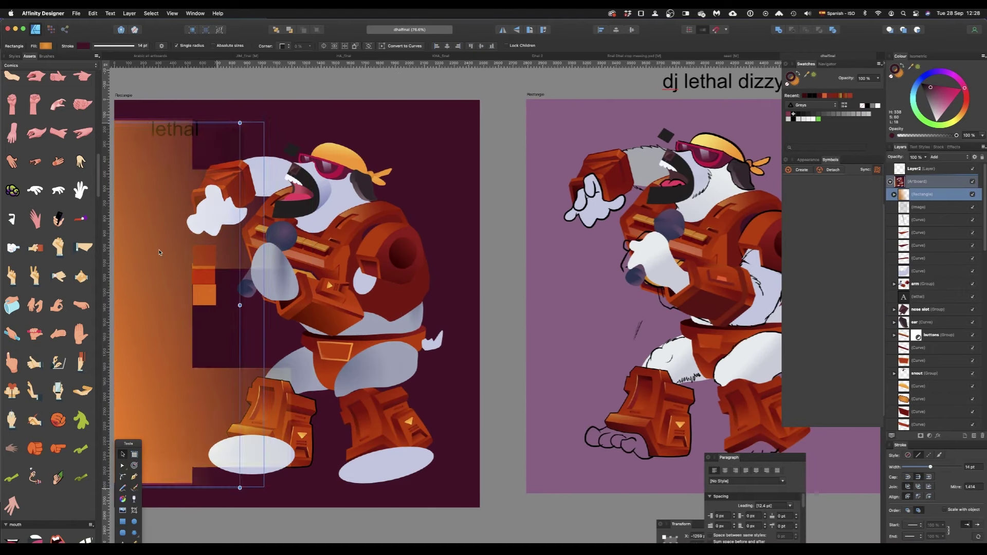
pyautogui.click(336, 251)
pyautogui.click(363, 206)
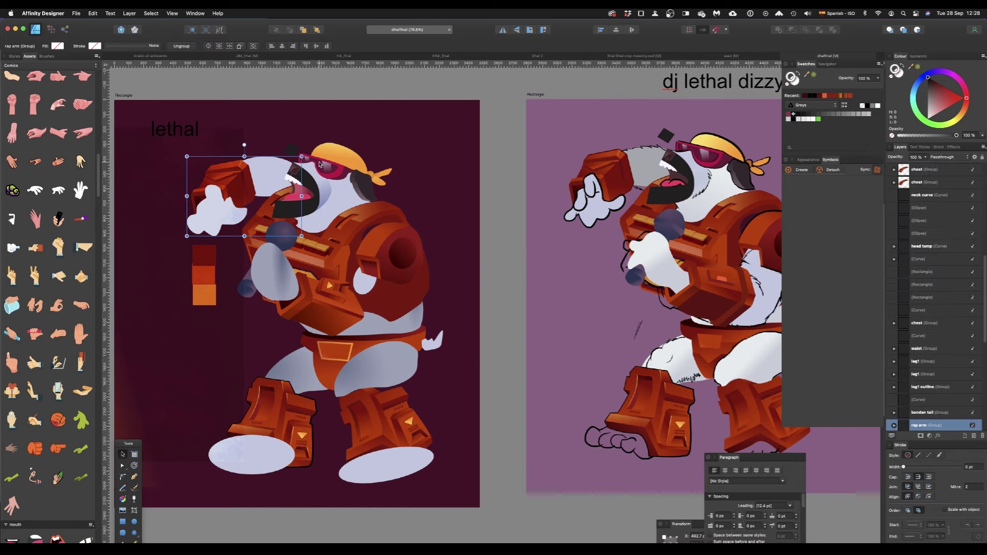
# Step: Check the dhal reveal and cassette over parts, then rotate the rap hand about 28°
pyautogui.scroll(5, 487, 255)
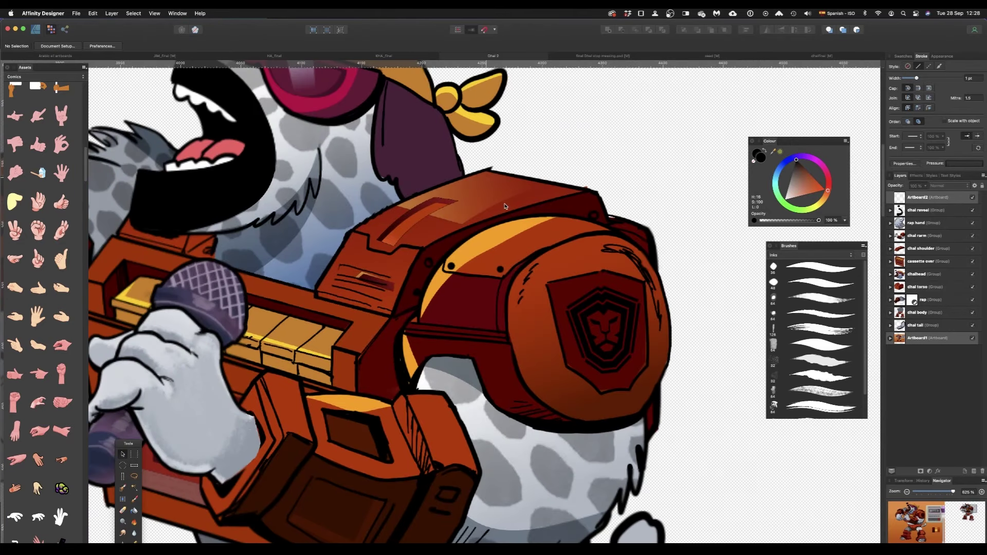
pyautogui.scroll(5, 455, 133)
pyautogui.scroll(-2, 446, 261)
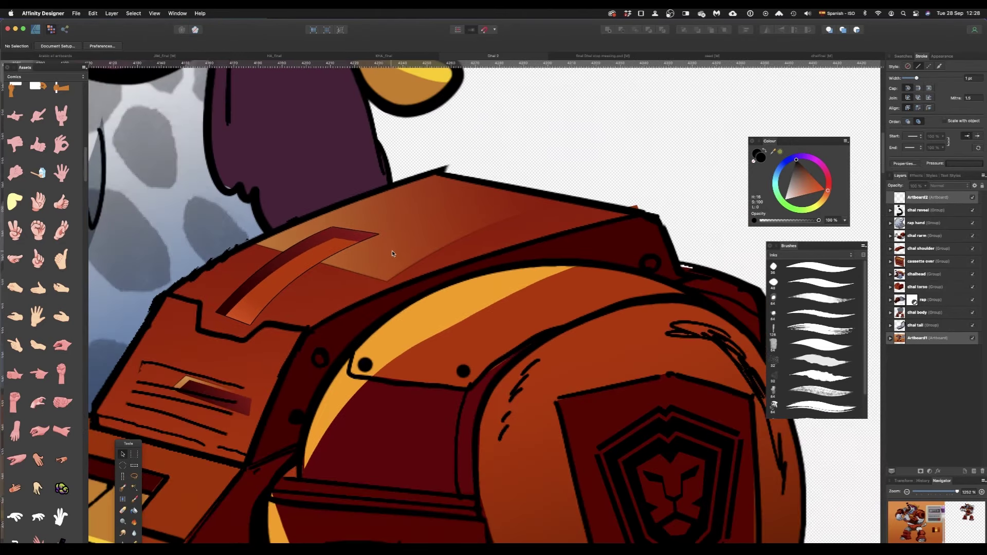
pyautogui.scroll(-8, 550, 264)
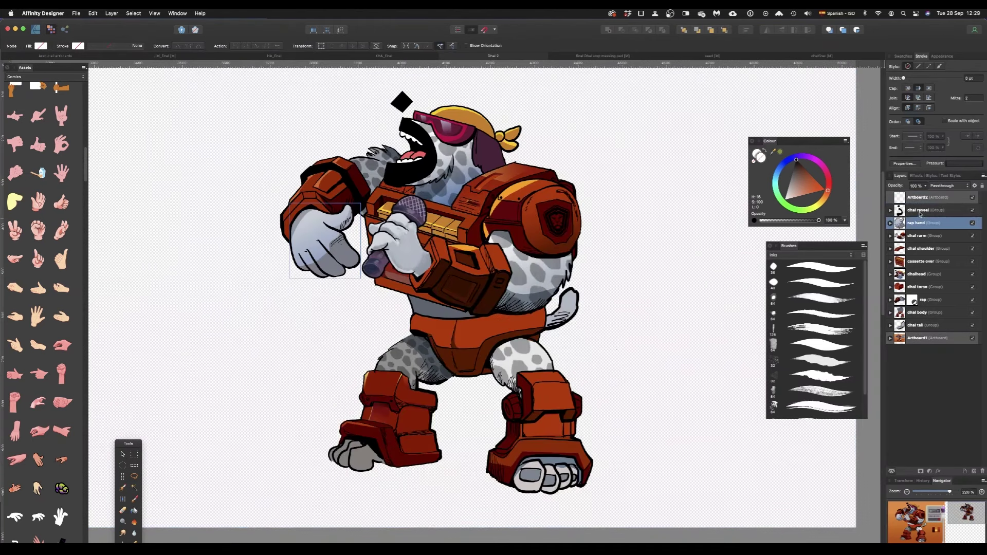
pyautogui.click(920, 211)
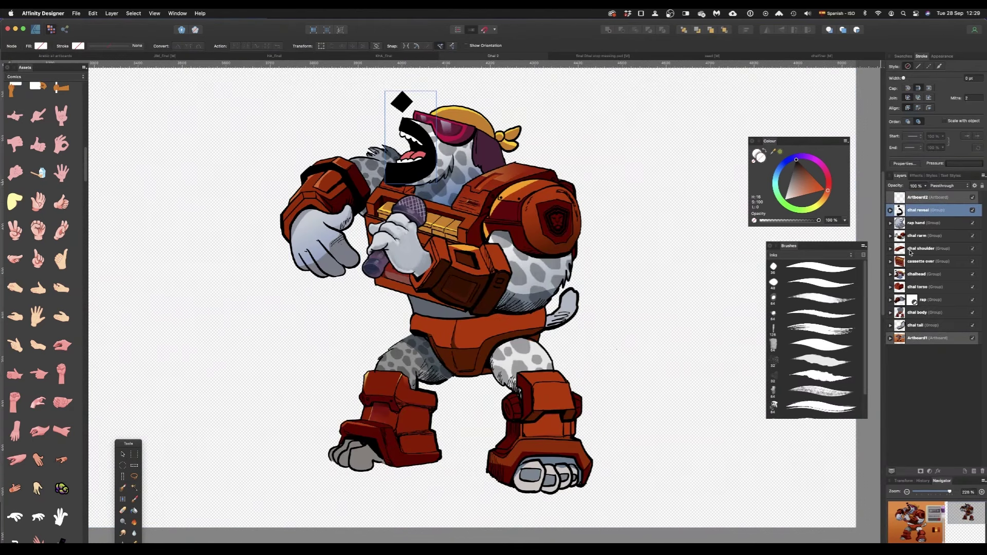
pyautogui.click(923, 263)
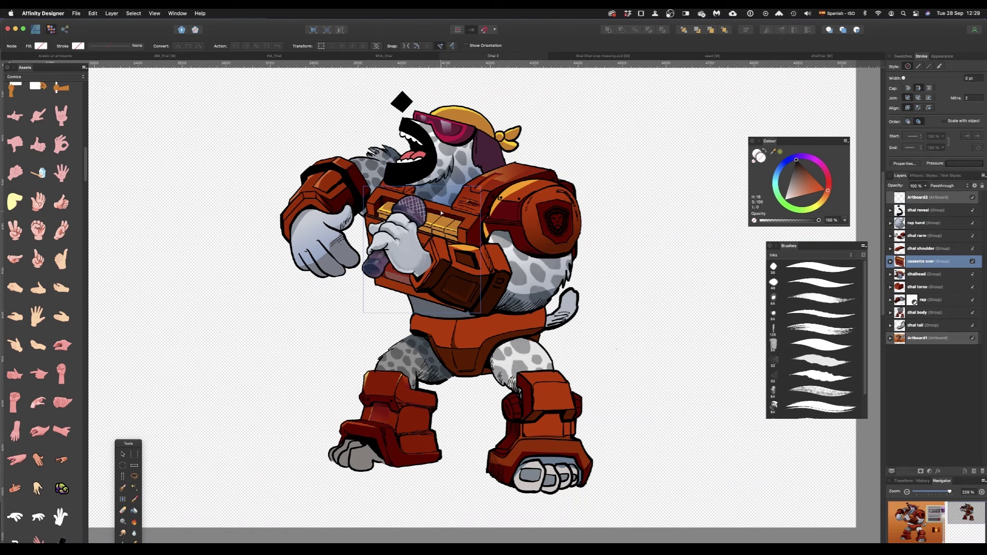
pyautogui.click(314, 242)
pyautogui.moveTo(259, 185)
pyautogui.mouseDown()
pyautogui.moveTo(302, 138)
pyautogui.moveTo(360, 166)
pyautogui.moveTo(352, 171)
pyautogui.mouseUp()
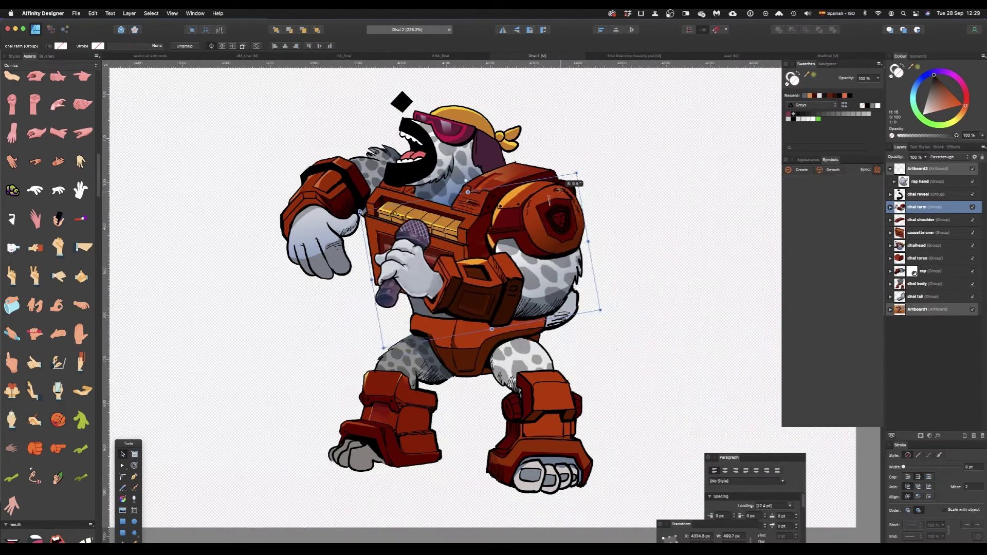
pyautogui.moveTo(560, 192); pyautogui.dragTo(563, 196)
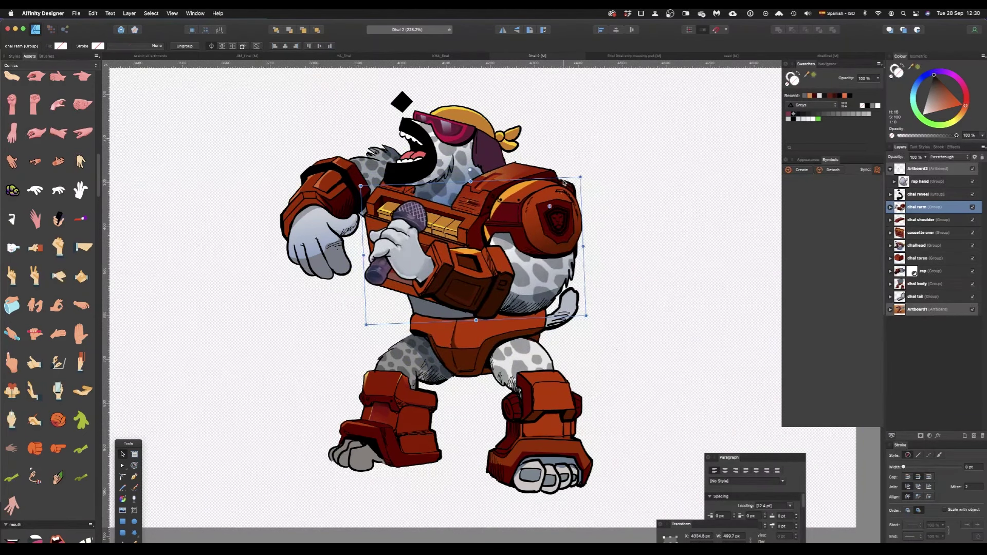
# Step: Undo the rap hand rotation, check the dhal shoulder and dhalhead pieces, and enter the Export Persona
pyautogui.hotkey('ctrl', 'z')
pyautogui.click(478, 182)
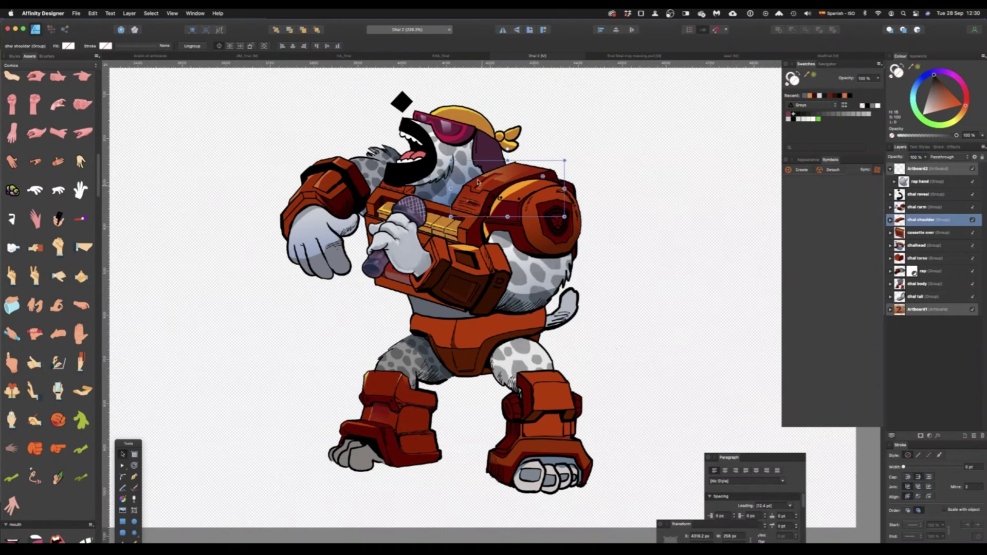
pyautogui.click(435, 133)
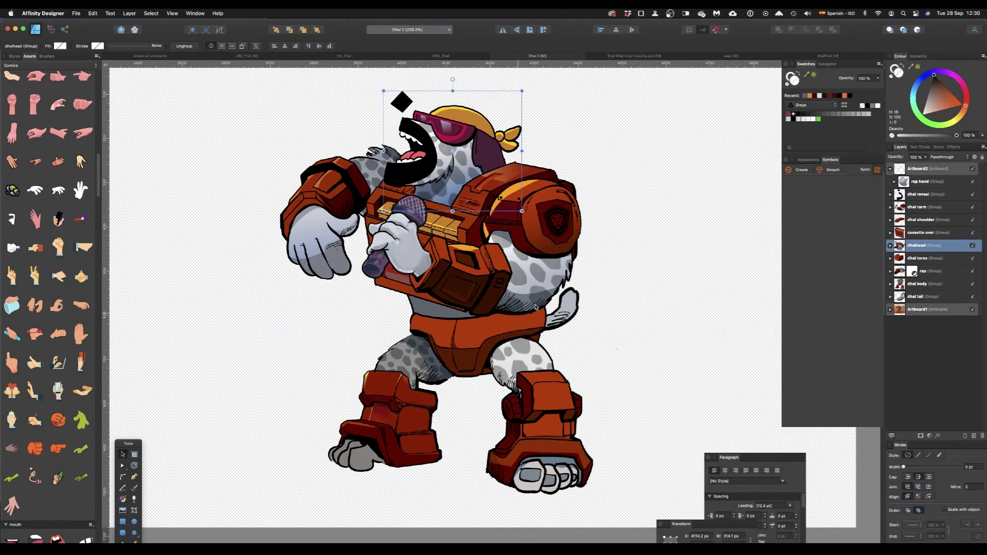
pyautogui.press('super+3')
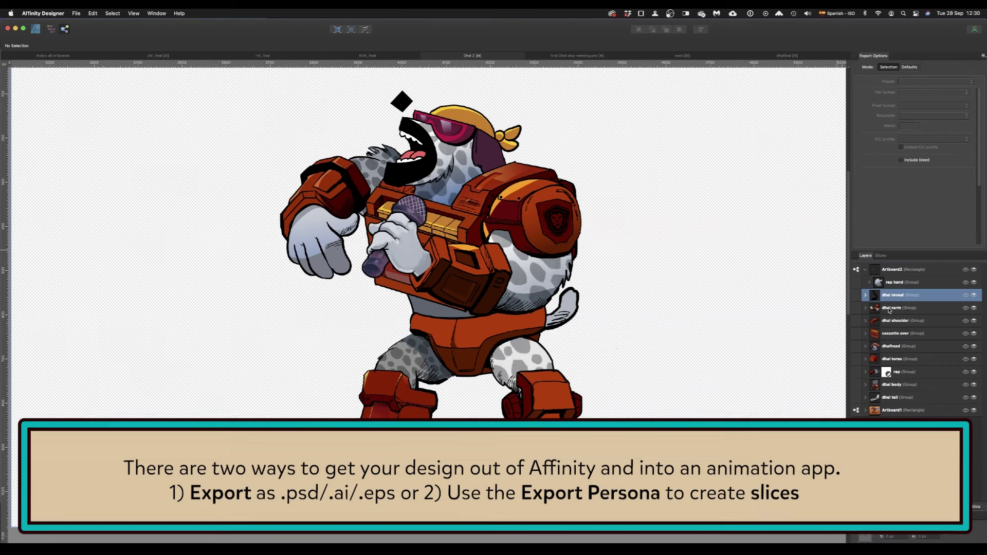
# Step: Select the rap hand layer and drag it out of the artboard in the Layers panel
pyautogui.click(958, 284)
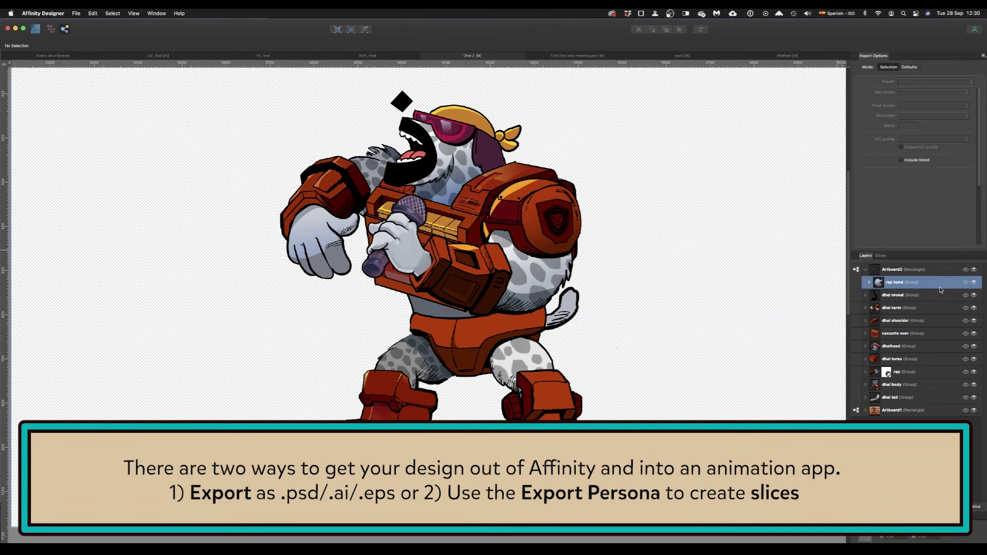
pyautogui.keyDown('shift'); pyautogui.click(896, 398); pyautogui.keyUp('shift')
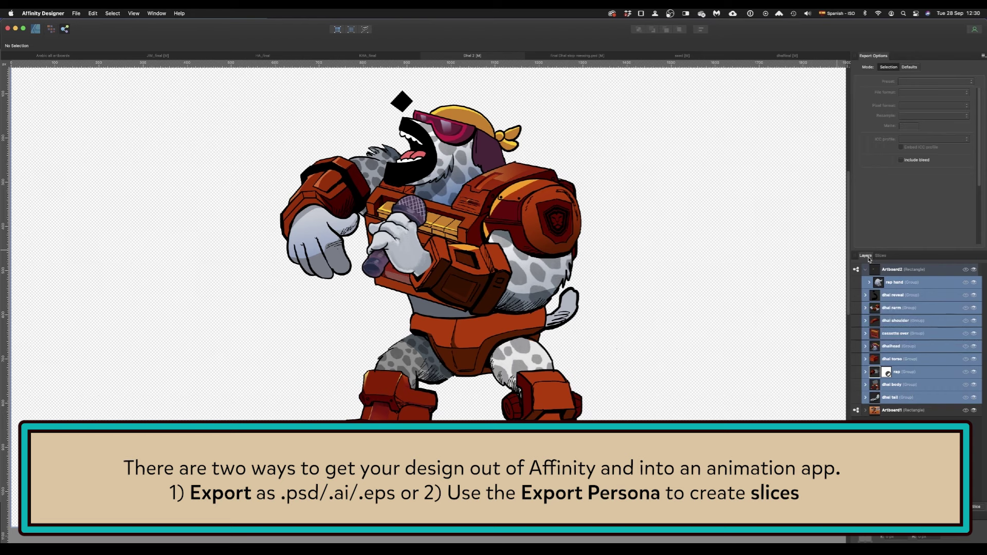
pyautogui.click(885, 286)
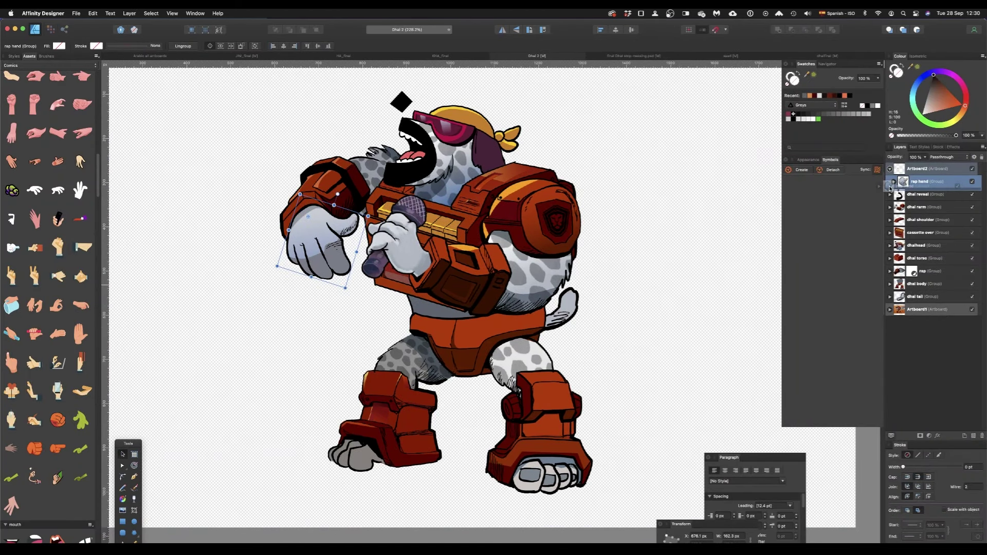
pyautogui.moveTo(907, 184); pyautogui.dragTo(898, 187)
# Step: Create a slice for each of the ten parts from rap hand to dhal tail
pyautogui.click(64, 29)
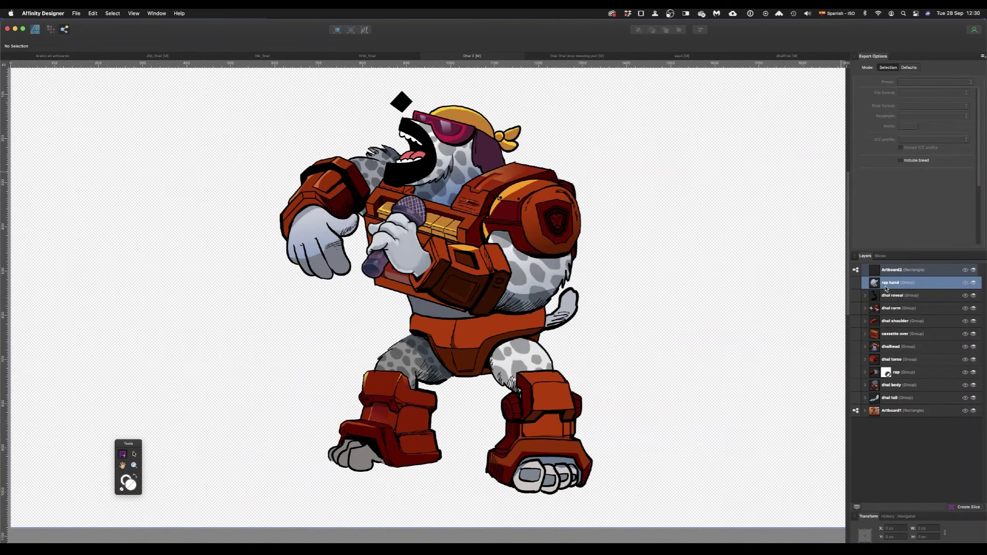
pyautogui.keyDown('shift'); pyautogui.click(895, 399); pyautogui.keyUp('shift')
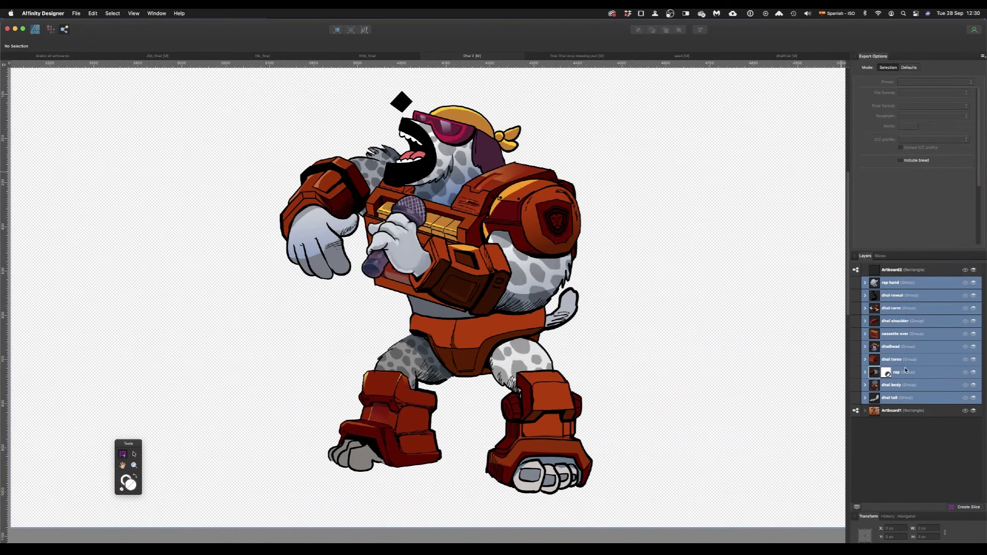
pyautogui.click(962, 507)
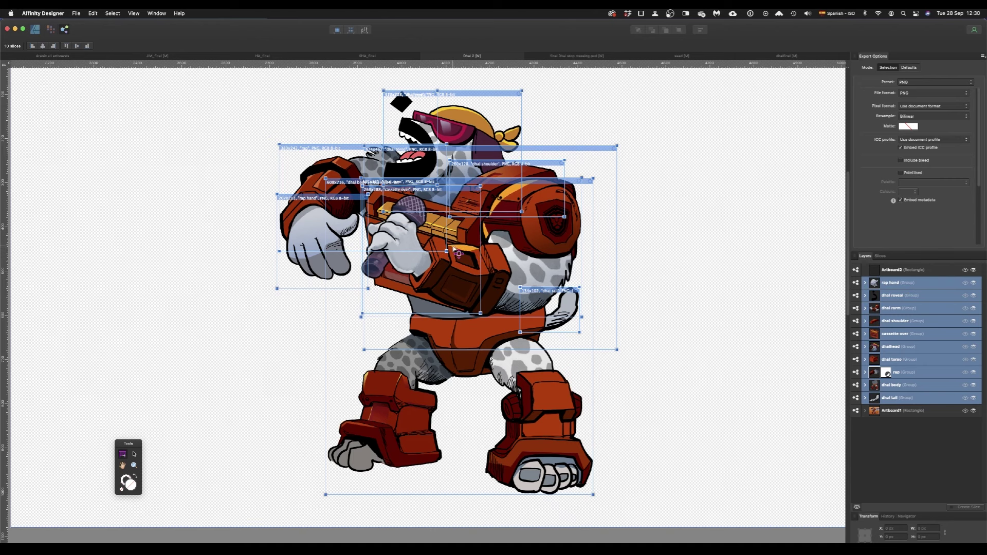
# Step: Export the ten slices from the Slices panel into a new folder
pyautogui.click(952, 508)
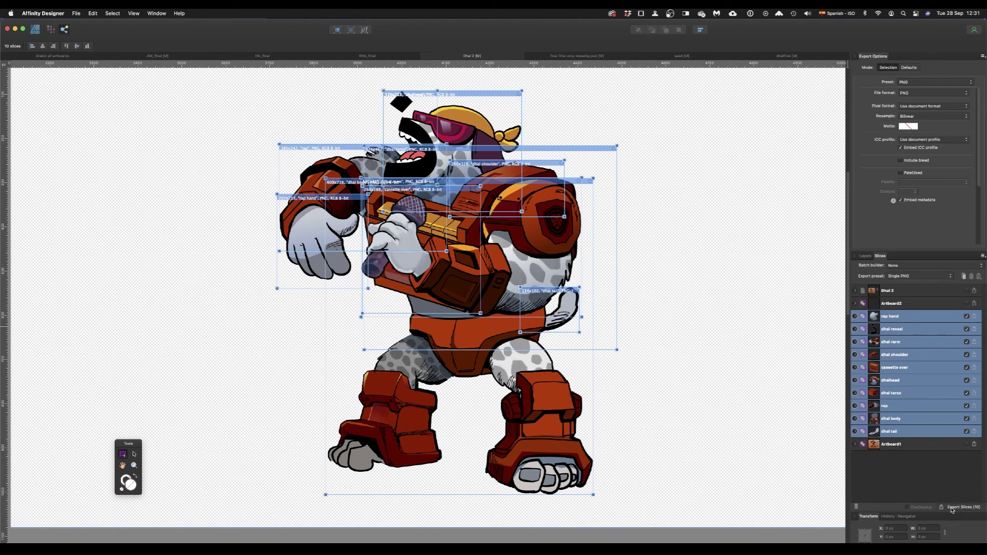
pyautogui.click(953, 508)
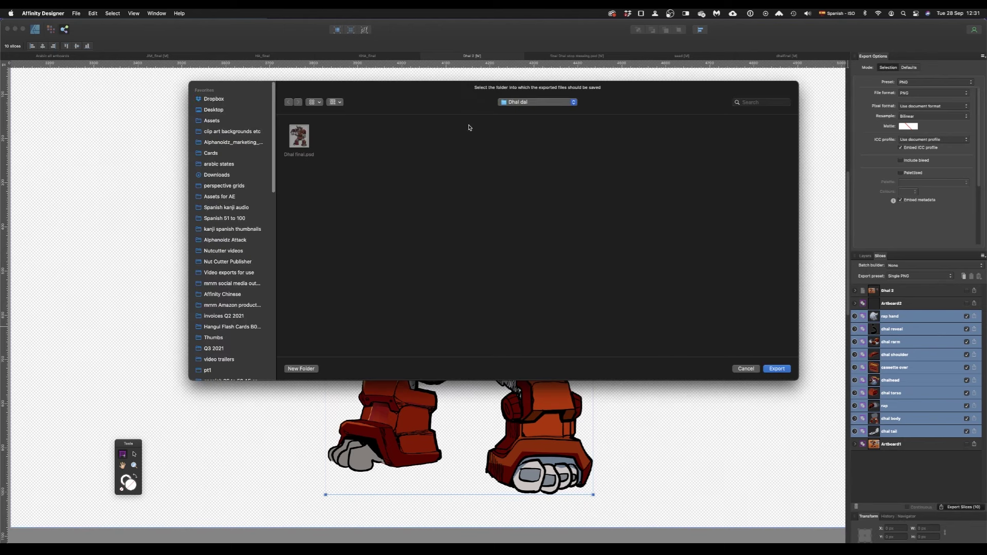
pyautogui.click(301, 368)
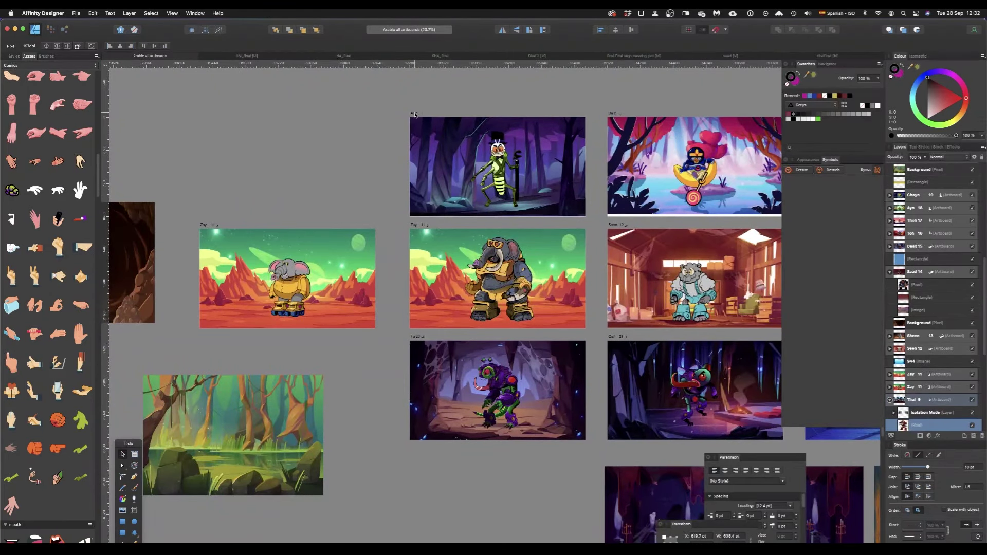
pyautogui.click(415, 114)
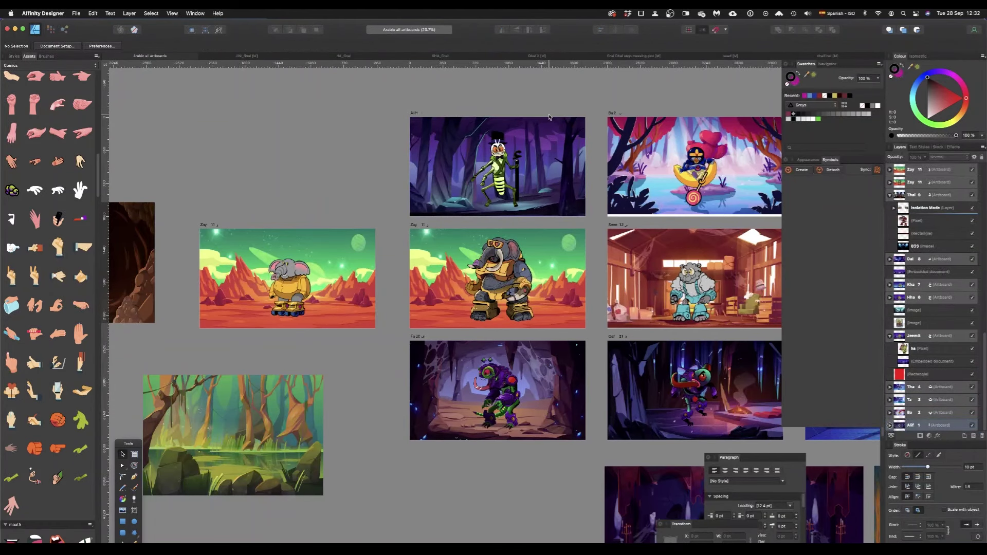
pyautogui.moveTo(549, 114); pyautogui.dragTo(388, 107)
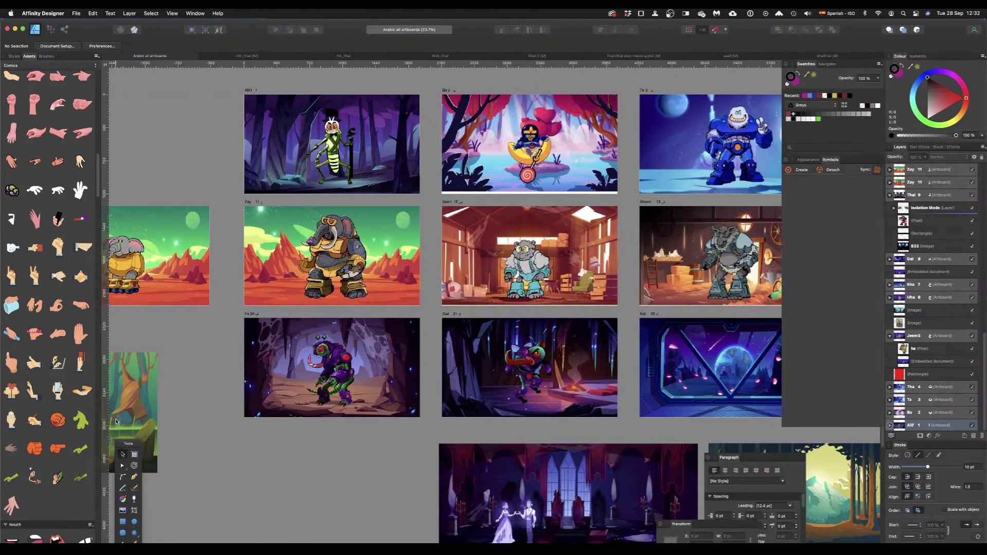
pyautogui.moveTo(130, 445); pyautogui.dragTo(194, 103)
pyautogui.click(197, 112)
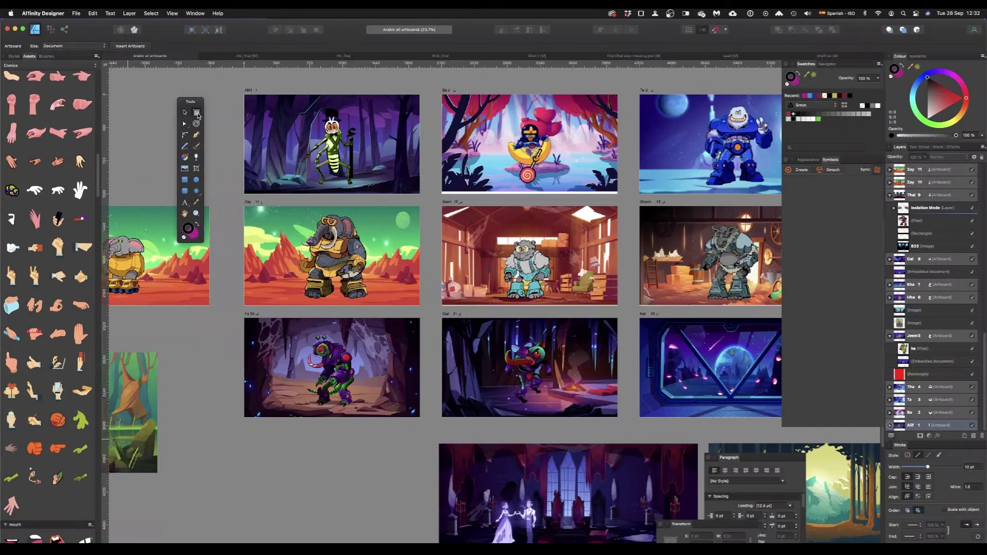
pyautogui.hscroll(3, 495, 133)
pyautogui.scroll(-5, 496, 133)
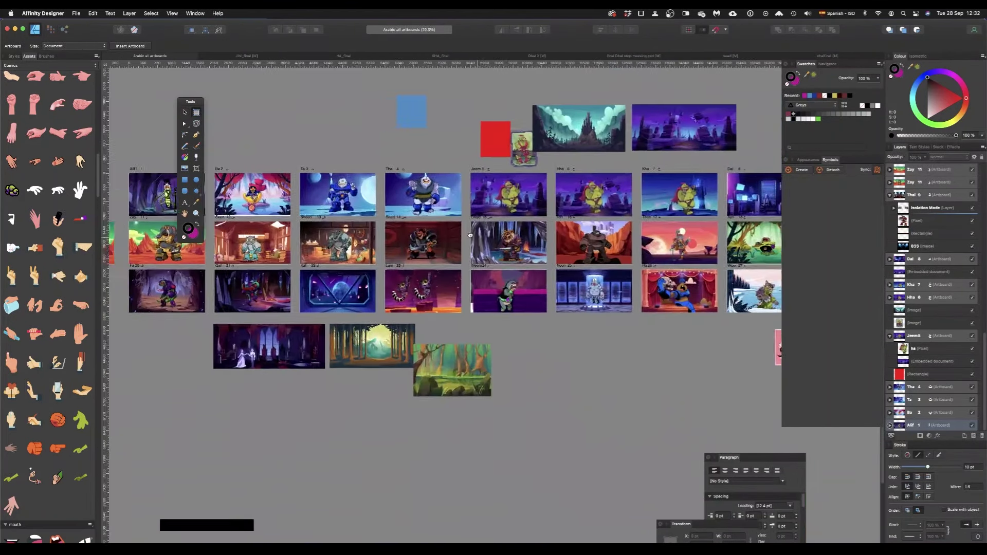
pyautogui.hscroll(2, 303, 237)
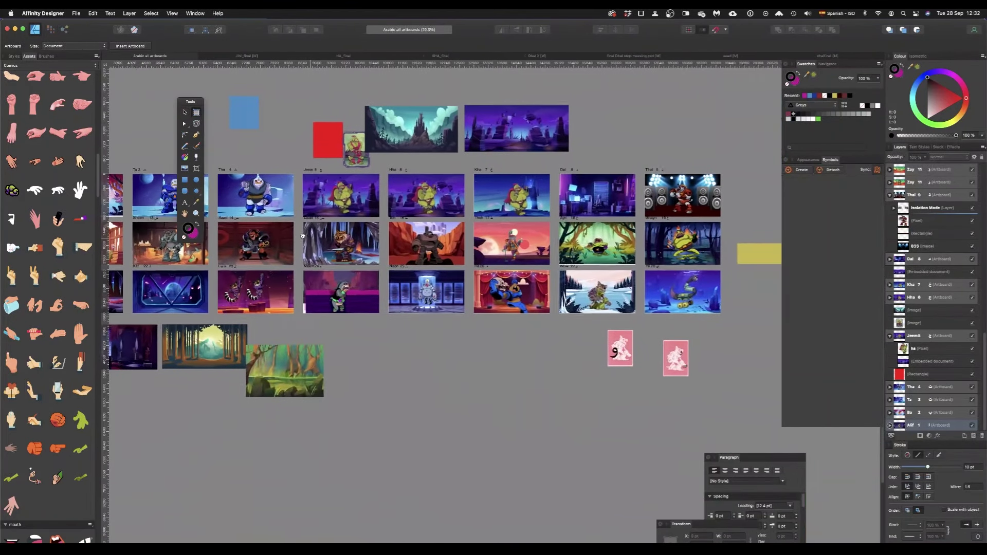
pyautogui.click(131, 47)
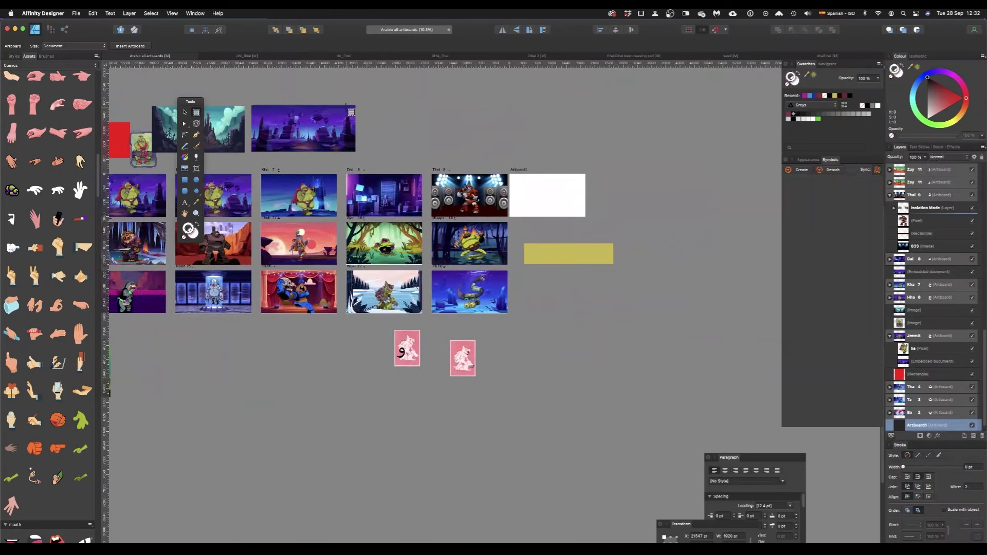
pyautogui.click(138, 46)
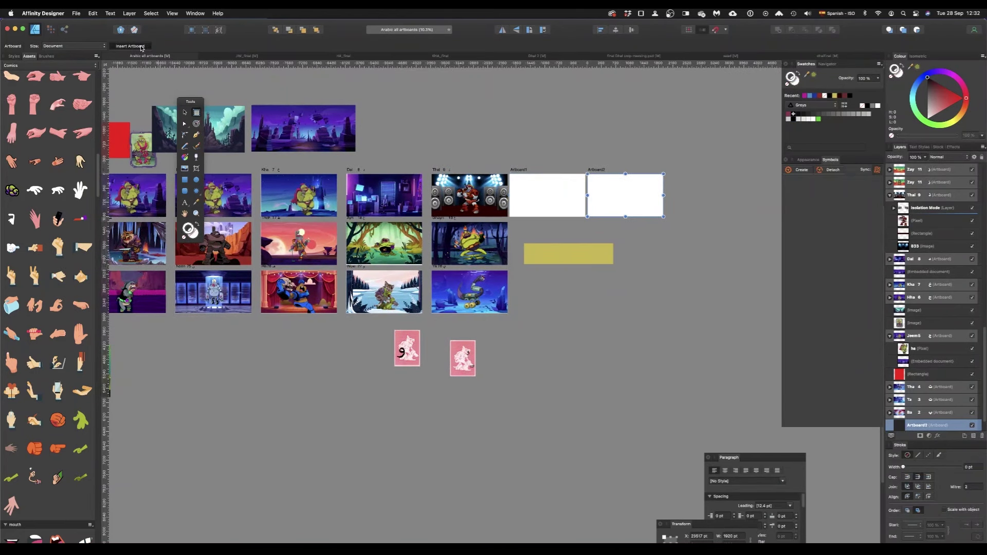
pyautogui.click(138, 46)
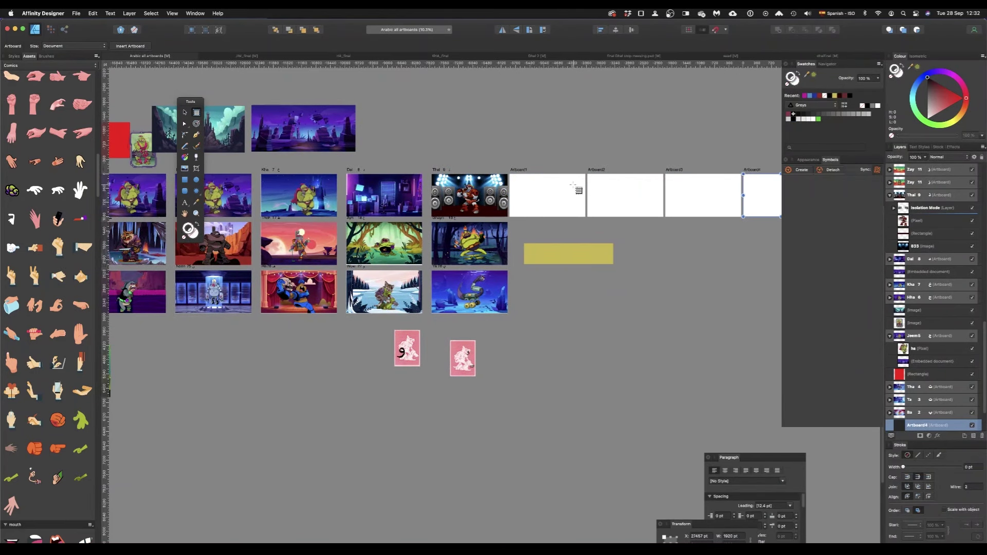
pyautogui.press('v')
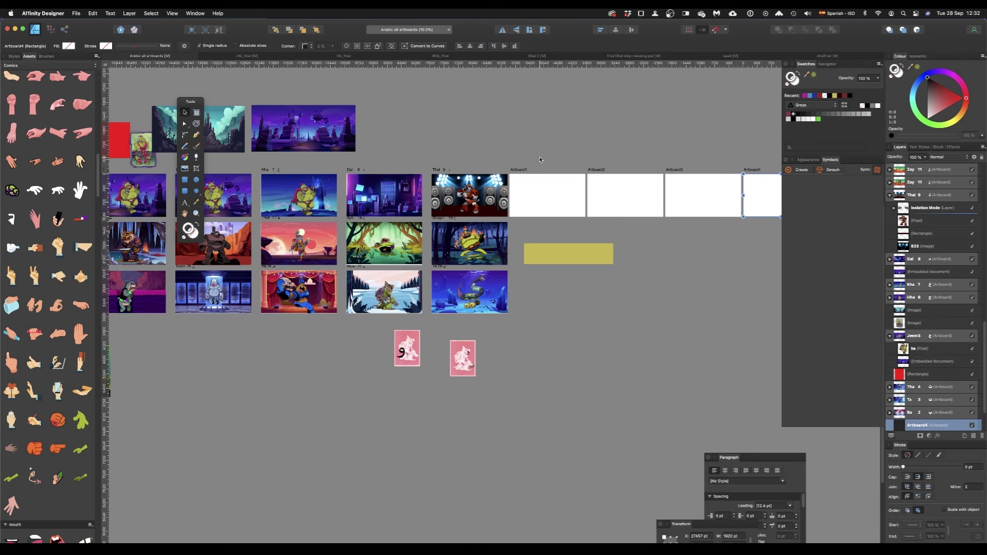
pyautogui.press('super+Tab')
pyautogui.press('super+Tab')
pyautogui.press('super+Tab')
pyautogui.press('super+Tab')
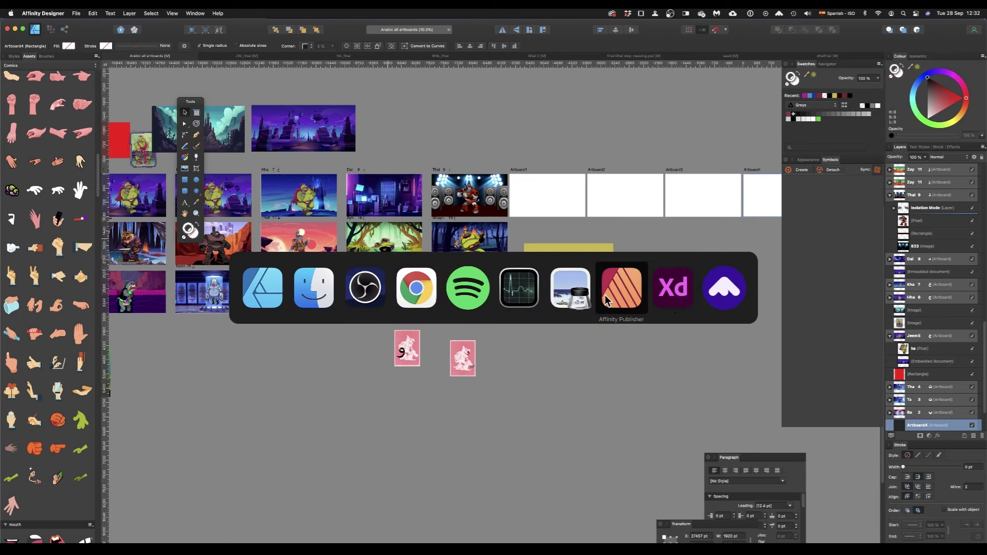
pyautogui.press('Escape')
pyautogui.hscroll(-10, 402, 137)
pyautogui.hscroll(5, 401, 138)
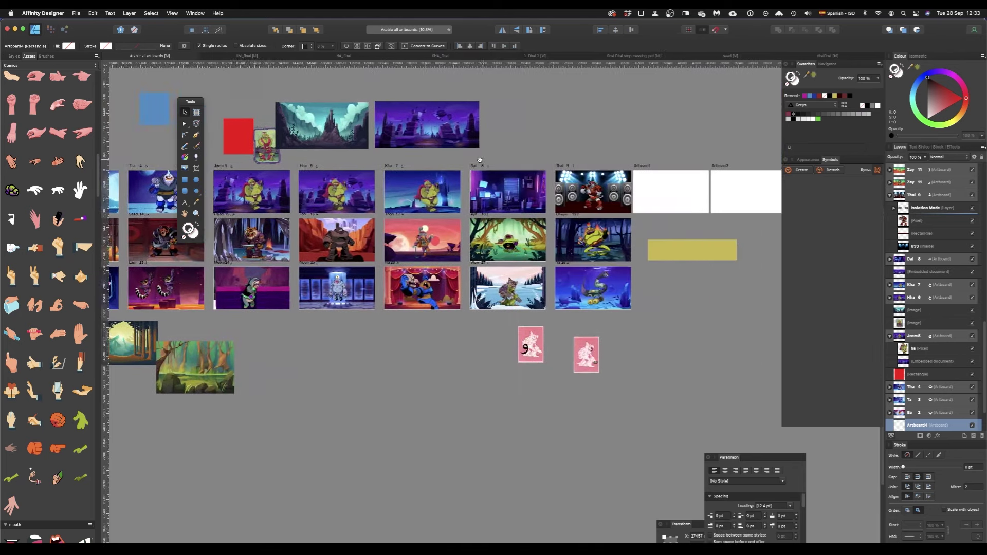
pyautogui.hscroll(-5, 391, 193)
pyautogui.scroll(-3, 391, 193)
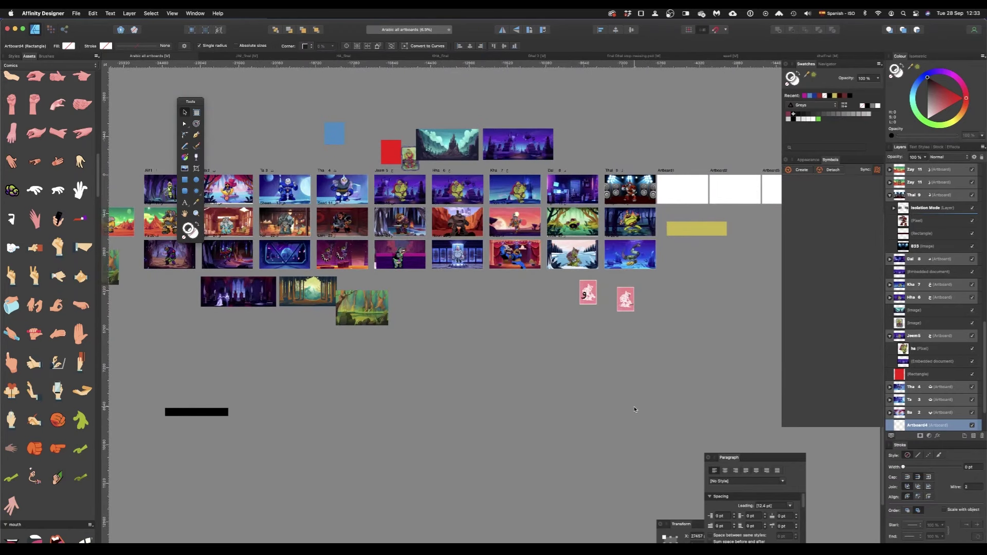
pyautogui.hscroll(6, 668, 163)
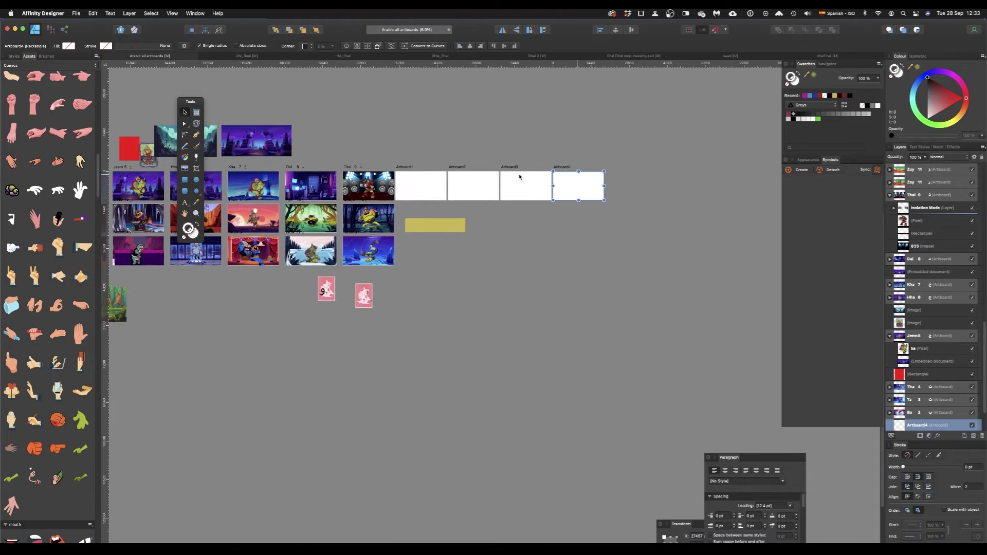
pyautogui.press('super+z')
pyautogui.press('super+z')
pyautogui.press('super+z')
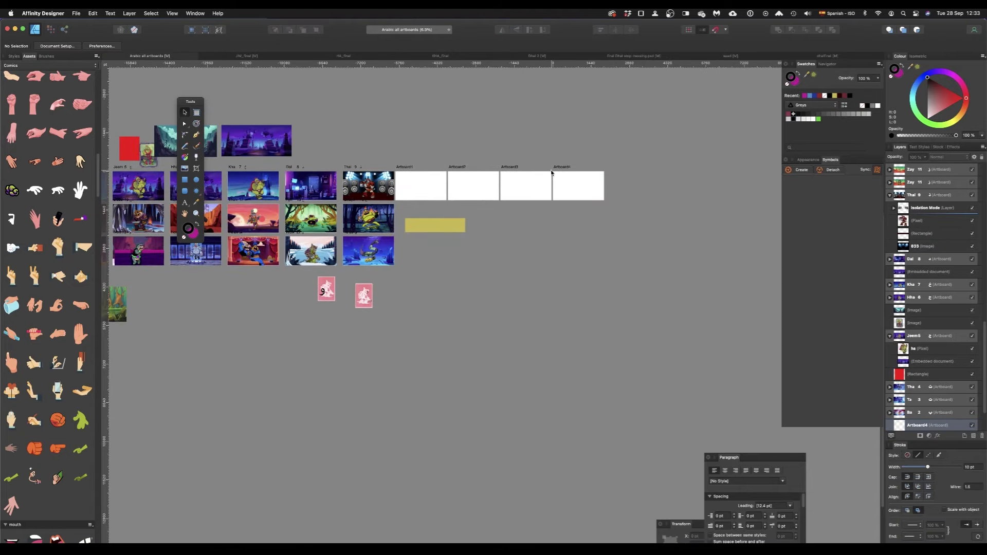
pyautogui.press('super+z')
pyautogui.press('super+z')
pyautogui.press('super+z')
pyautogui.press('super+z')
pyautogui.press('super+z')
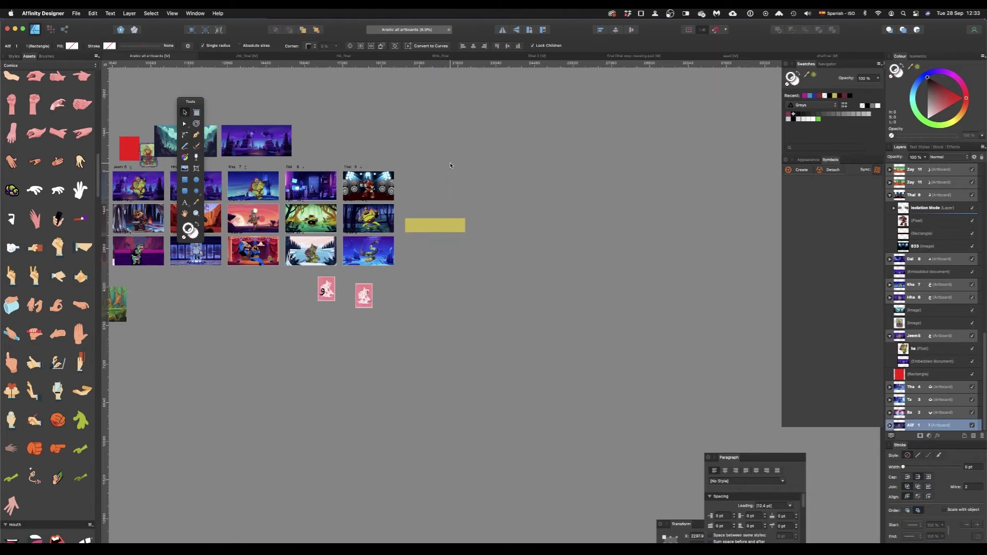
pyautogui.click(634, 56)
# Step: Select the raised dhal rarm arm group and zoom in on it
pyautogui.click(581, 130)
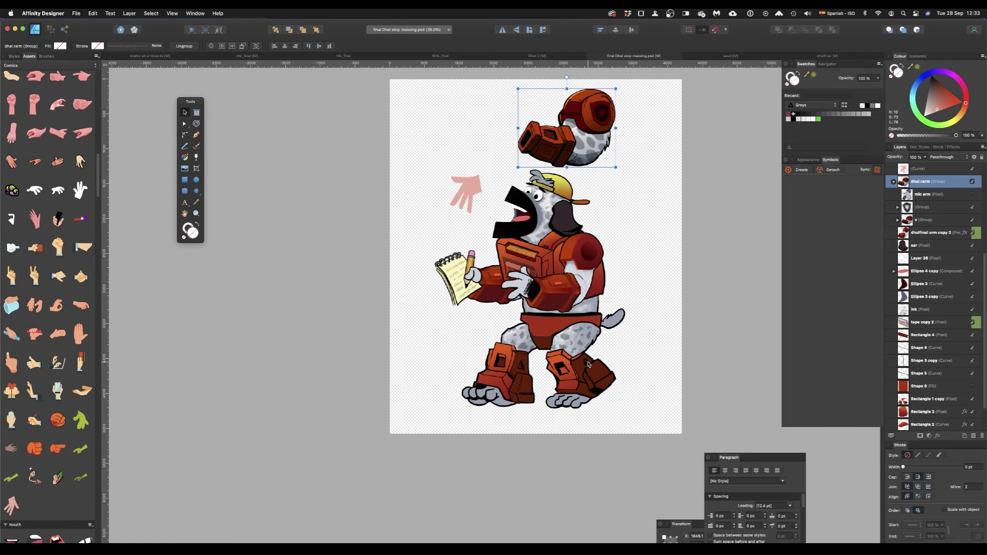
pyautogui.scroll(5, 589, 367)
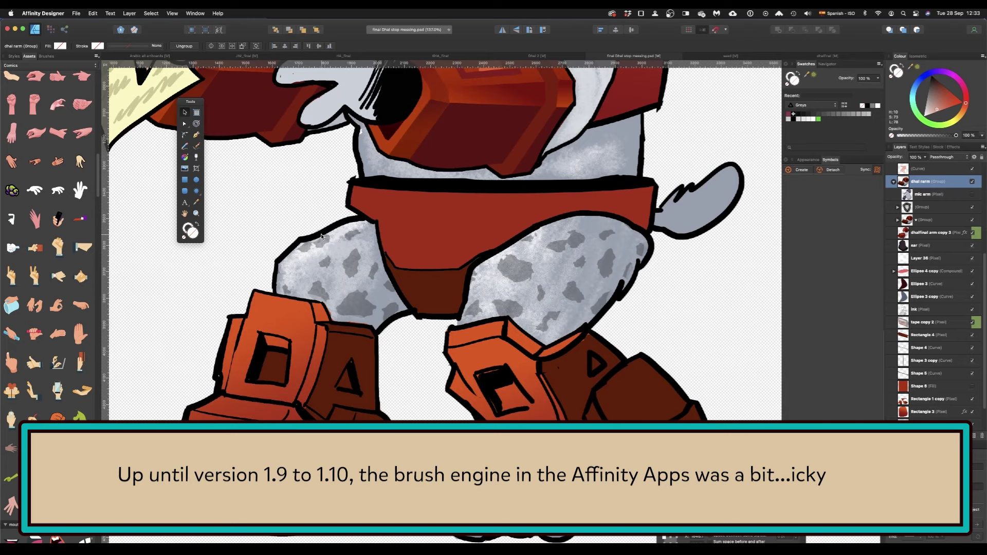
pyautogui.scroll(-3, 597, 365)
pyautogui.scroll(-2, 597, 365)
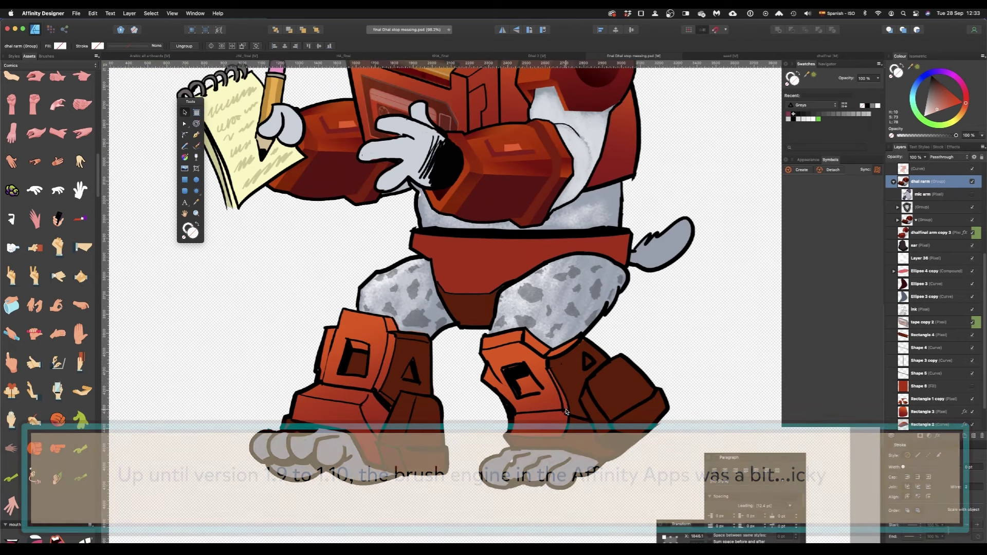
pyautogui.scroll(3, 581, 370)
pyautogui.scroll(-3, 561, 395)
pyautogui.scroll(-2, 560, 395)
pyautogui.scroll(-2, 553, 118)
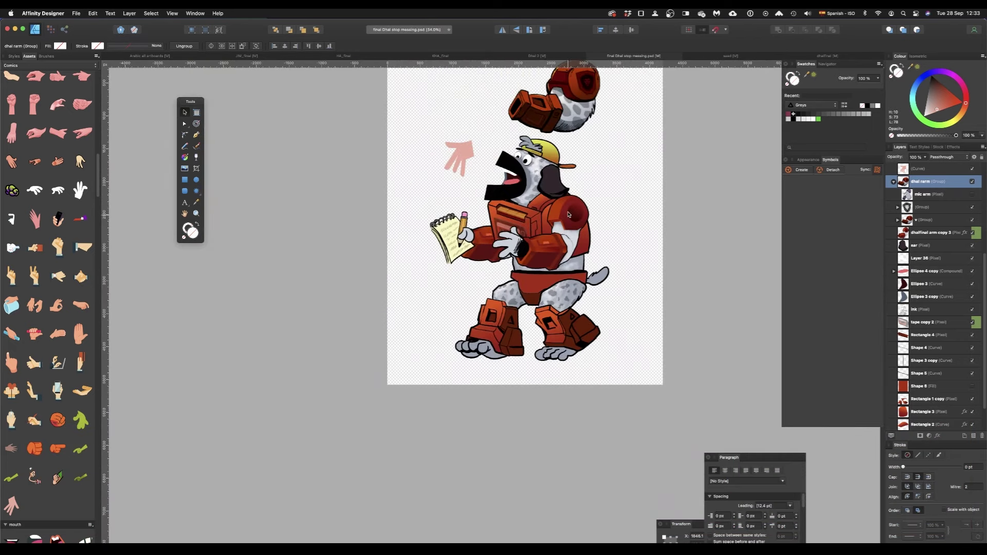
pyautogui.scroll(4, 555, 114)
# Step: Undo three times until the arm rests back on the shoulder
pyautogui.press('super+z')
pyautogui.press('super+z')
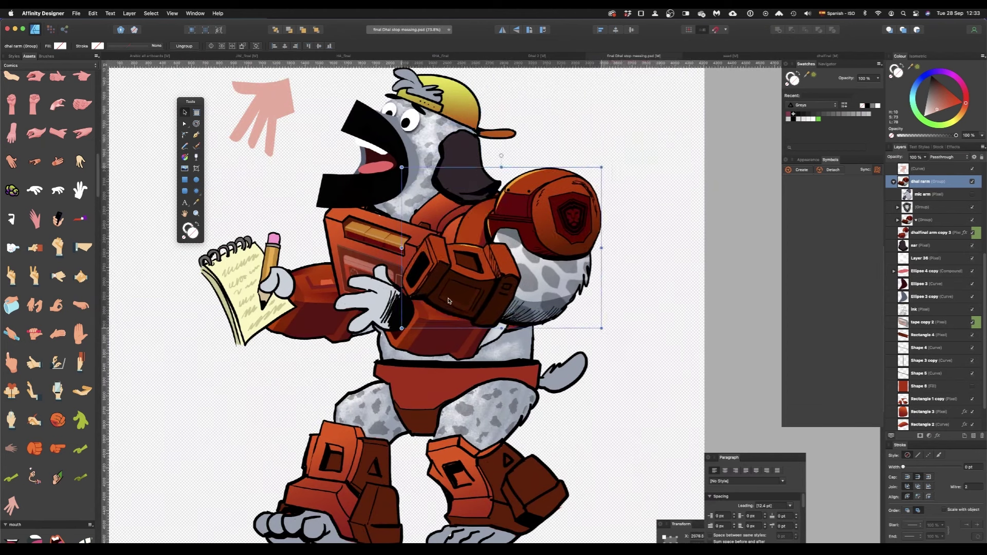
pyautogui.press('super+z')
pyautogui.press('super+z')
pyautogui.press('super+z')
pyautogui.press('super+z')
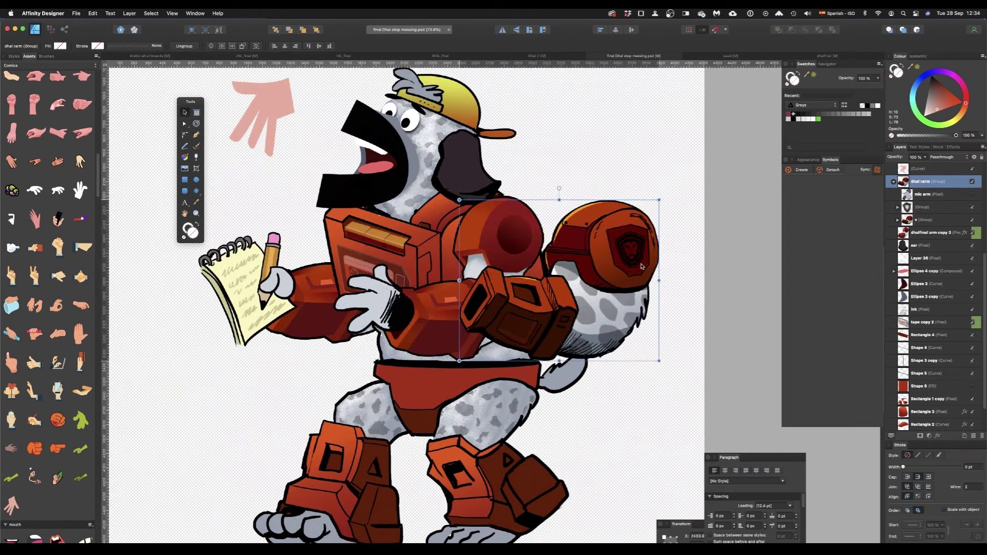
pyautogui.press('super+z')
pyautogui.press('super+z')
pyautogui.press('super+Tab')
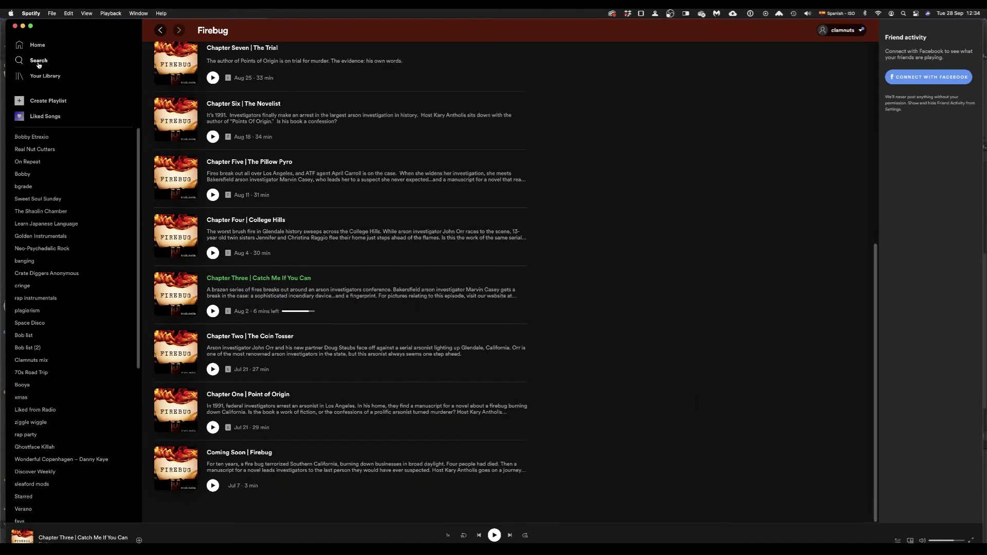
# Step: Search 'shit arm bad', play 'Shit Arm, Bad Tattoo', then pause it
pyautogui.click(37, 61)
pyautogui.write('shit arm ba')
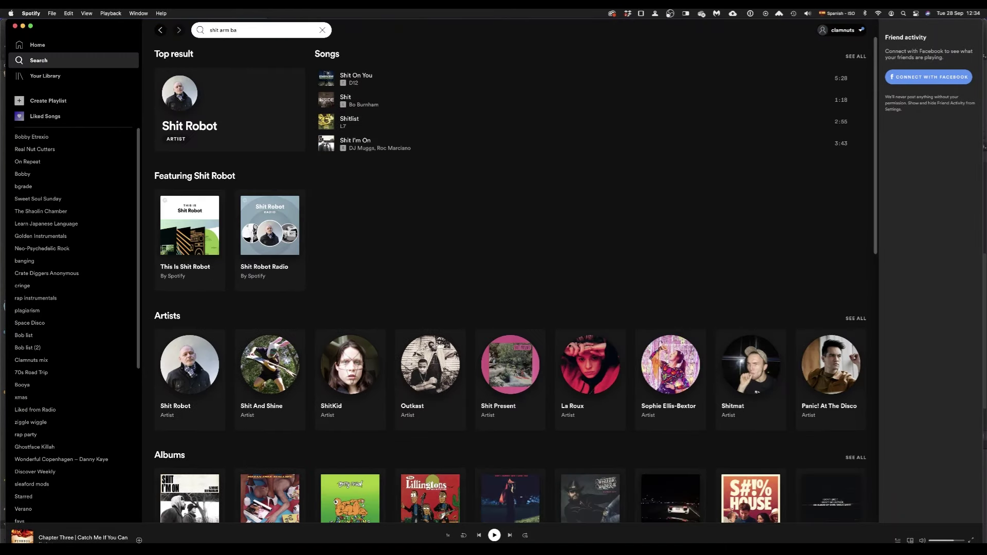
pyautogui.write('d')
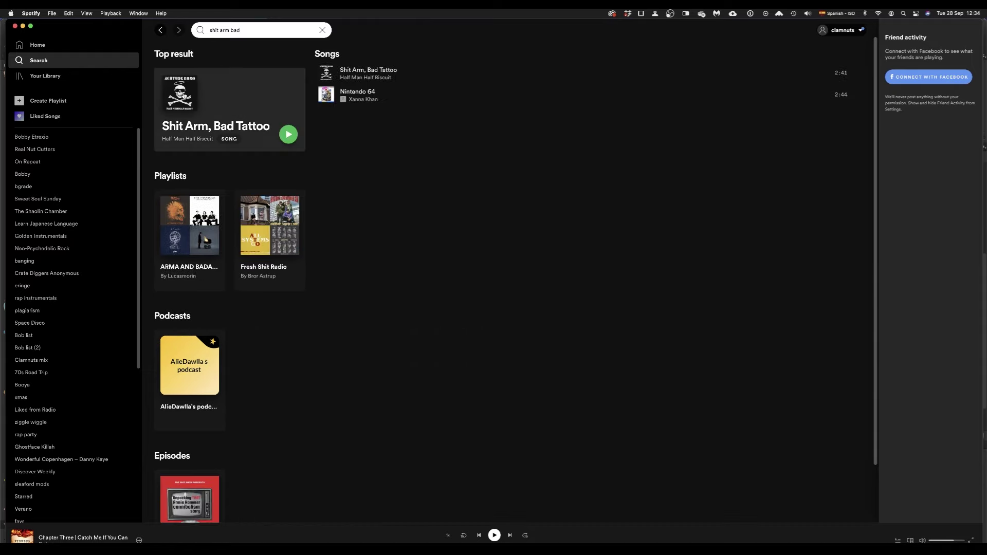
pyautogui.click(192, 94)
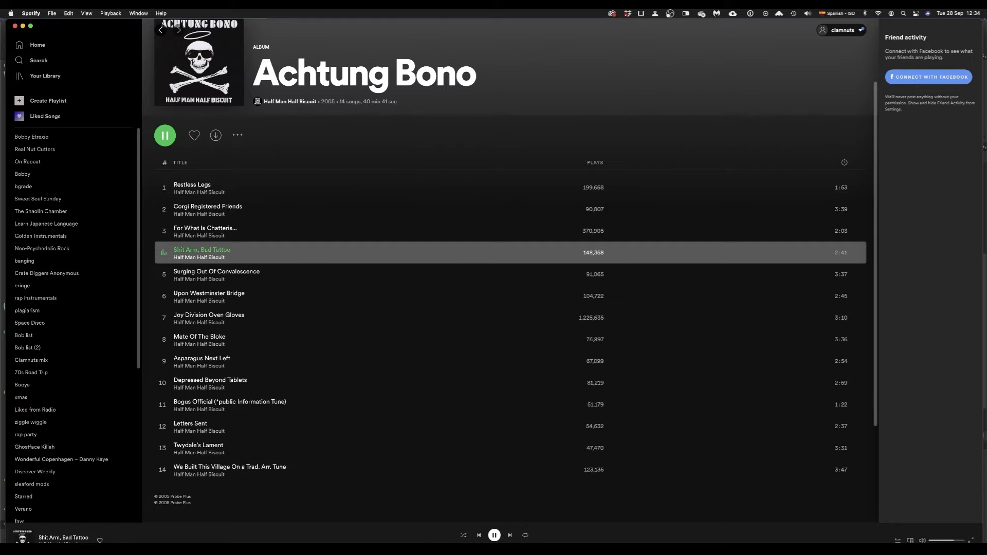
pyautogui.press('space')
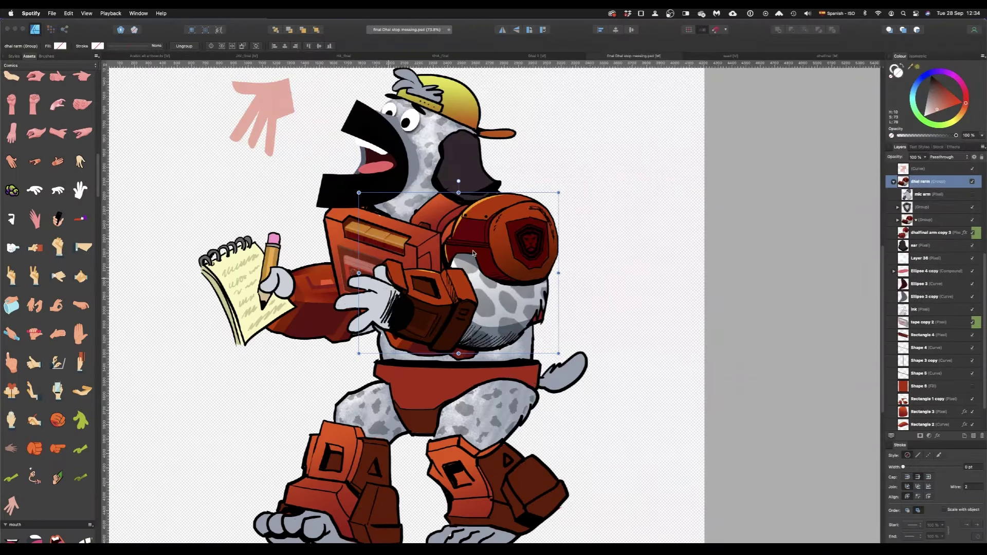
# Step: Shift the arm groups and nudge the gloved hand slightly up and left
pyautogui.scroll(-3, 473, 253)
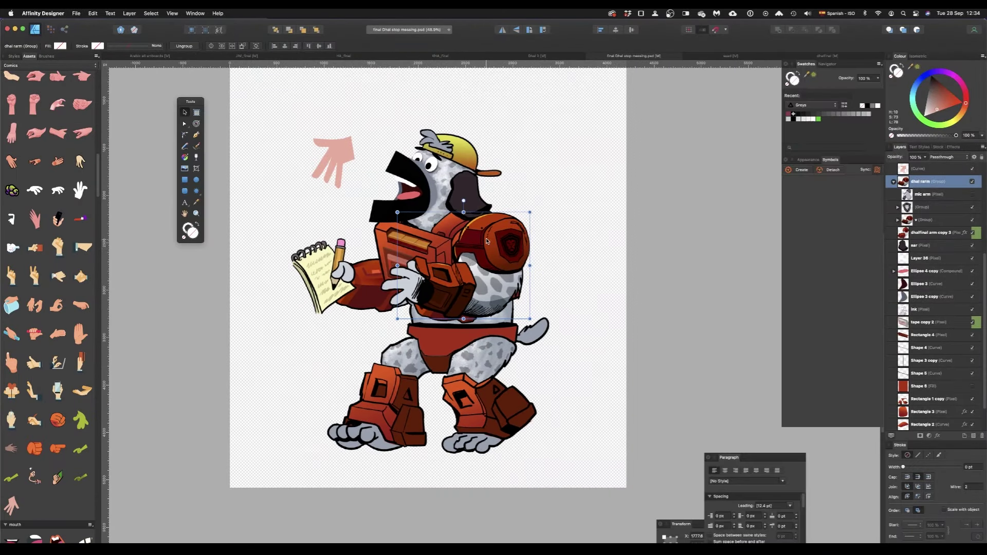
pyautogui.moveTo(487, 242); pyautogui.dragTo(489, 240)
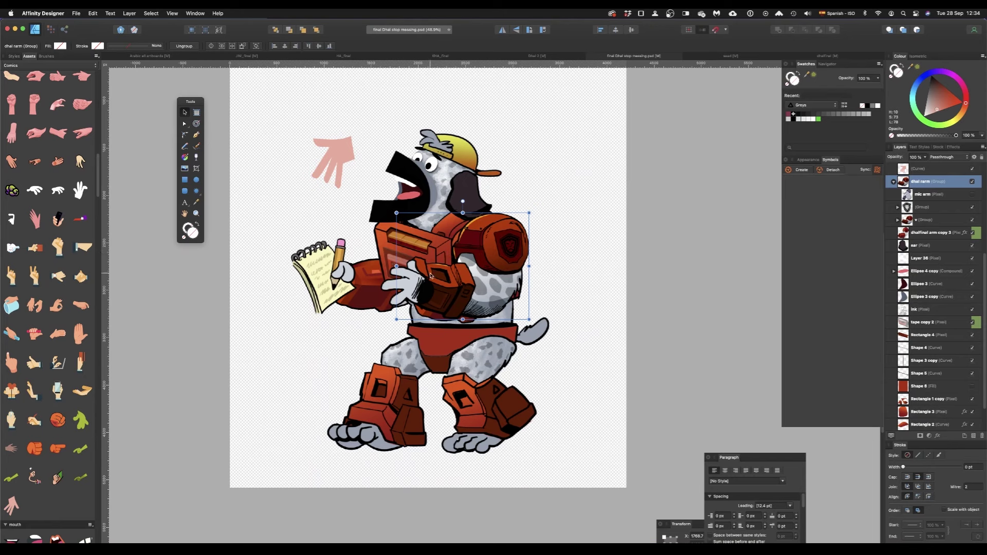
pyautogui.moveTo(479, 263)
pyautogui.mouseDown()
pyautogui.moveTo(555, 262)
pyautogui.moveTo(495, 244)
pyautogui.mouseUp()
pyautogui.click(485, 252)
pyautogui.click(567, 253)
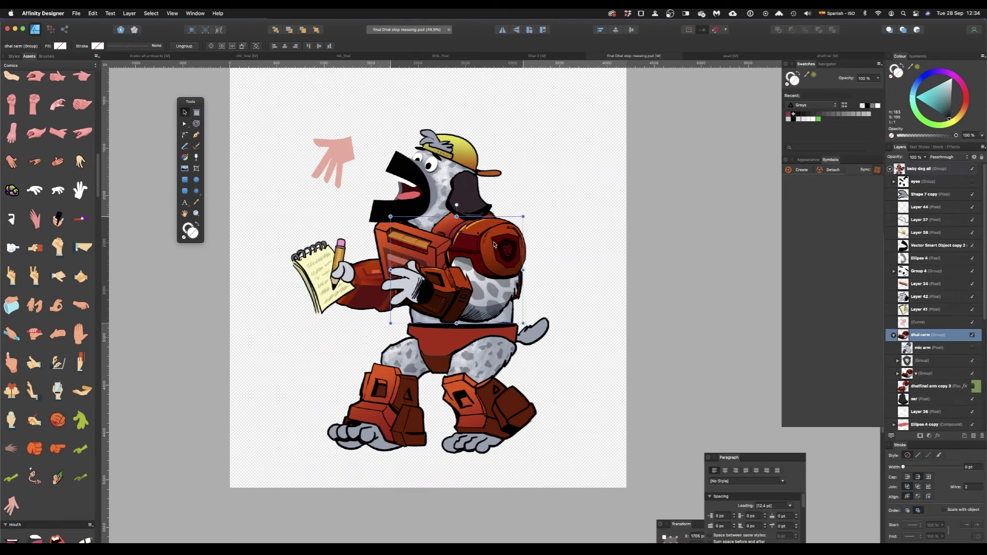
pyautogui.click(416, 295)
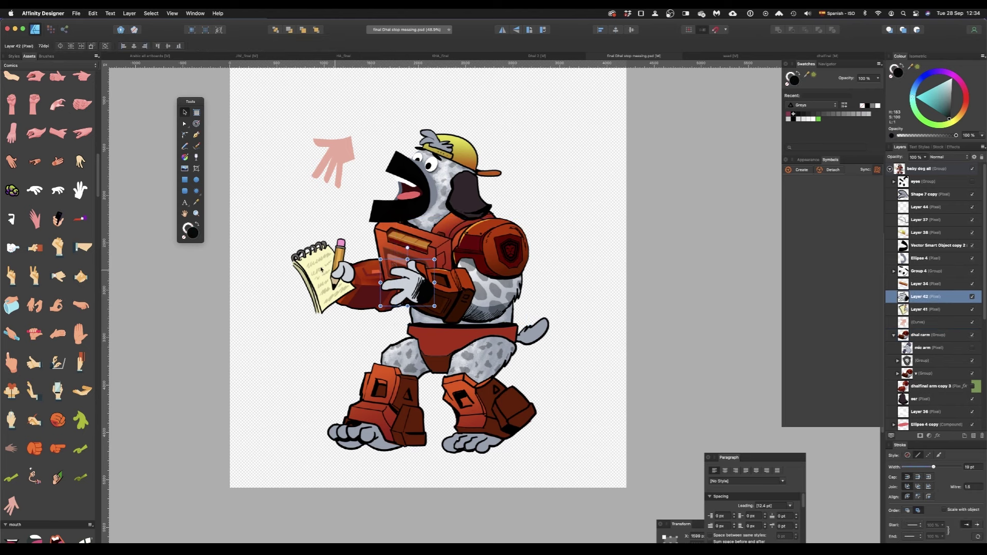
pyautogui.moveTo(414, 296); pyautogui.dragTo(401, 274)
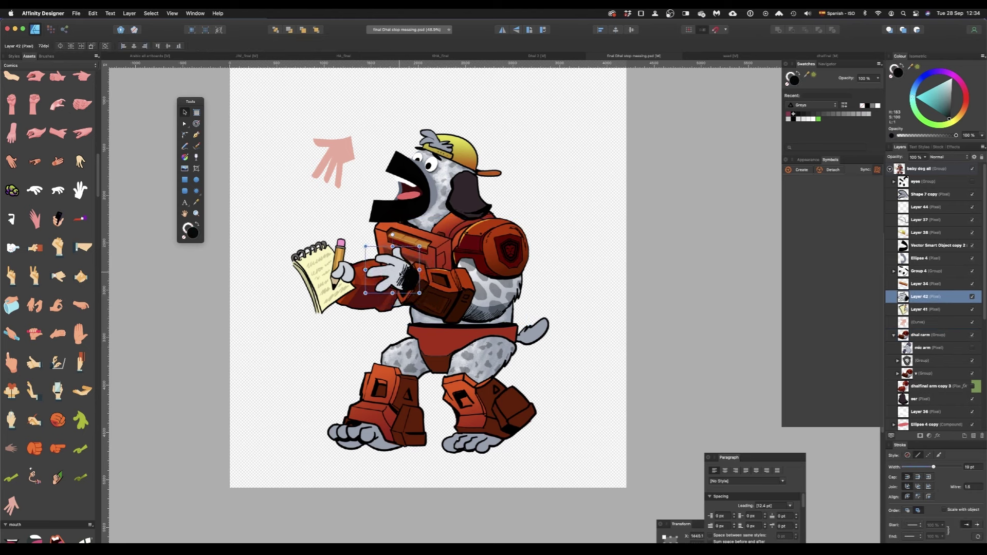
# Step: Place a hand-holding-paper asset beside the cap, enlarge it, and move it over the shoulder
pyautogui.click(338, 158)
pyautogui.scroll(3, 31, 154)
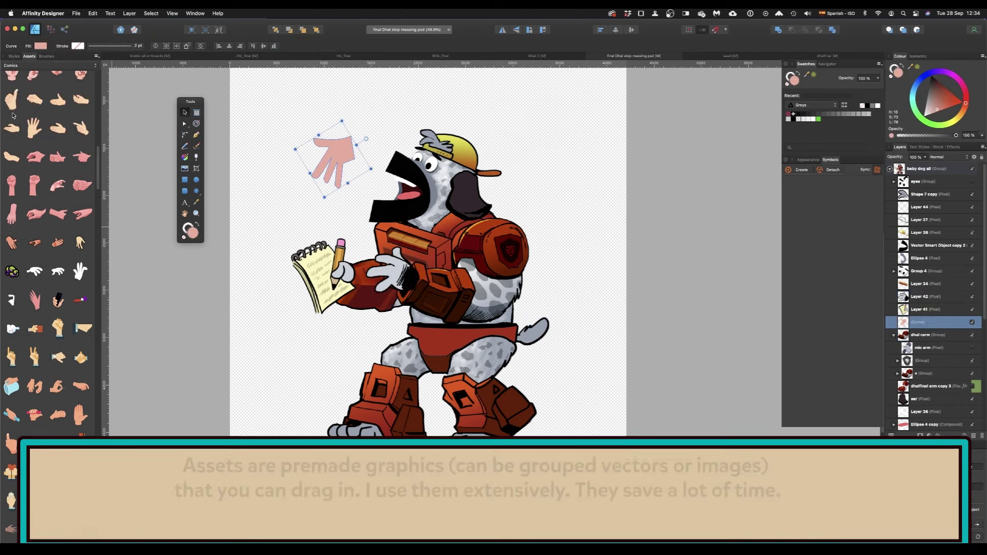
pyautogui.scroll(2, 90, 213)
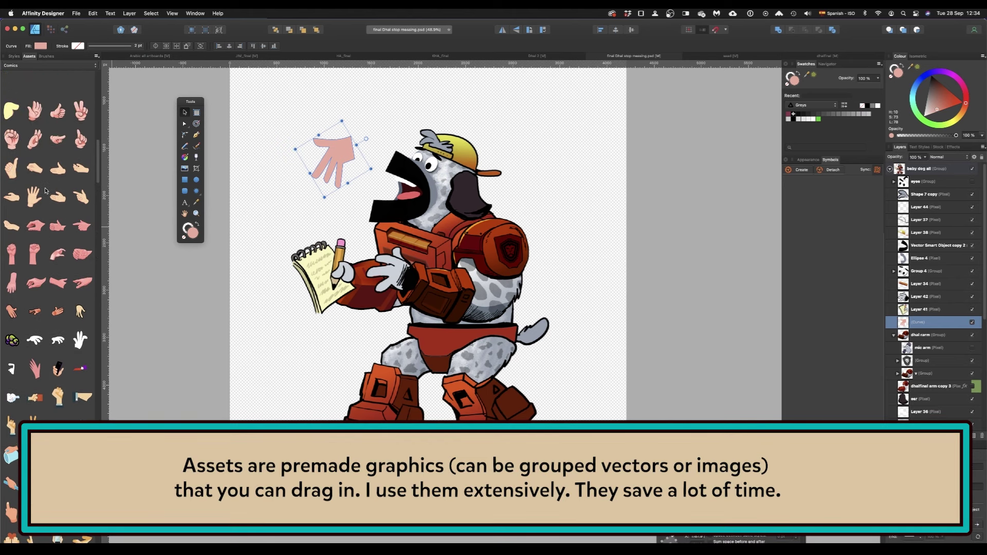
pyautogui.scroll(2, 90, 213)
pyautogui.scroll(2, 66, 196)
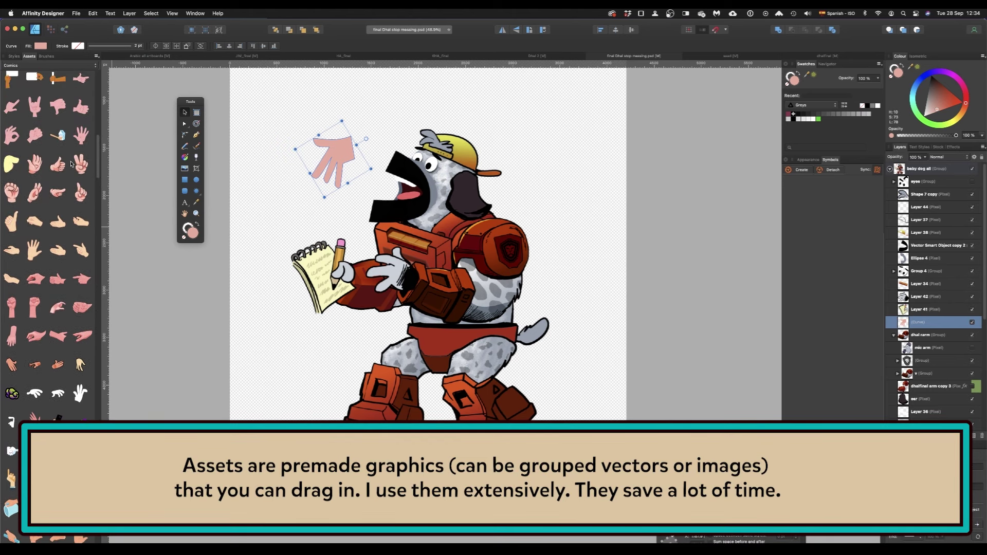
pyautogui.scroll(1, 65, 190)
pyautogui.scroll(1, 69, 165)
pyautogui.scroll(1, 74, 139)
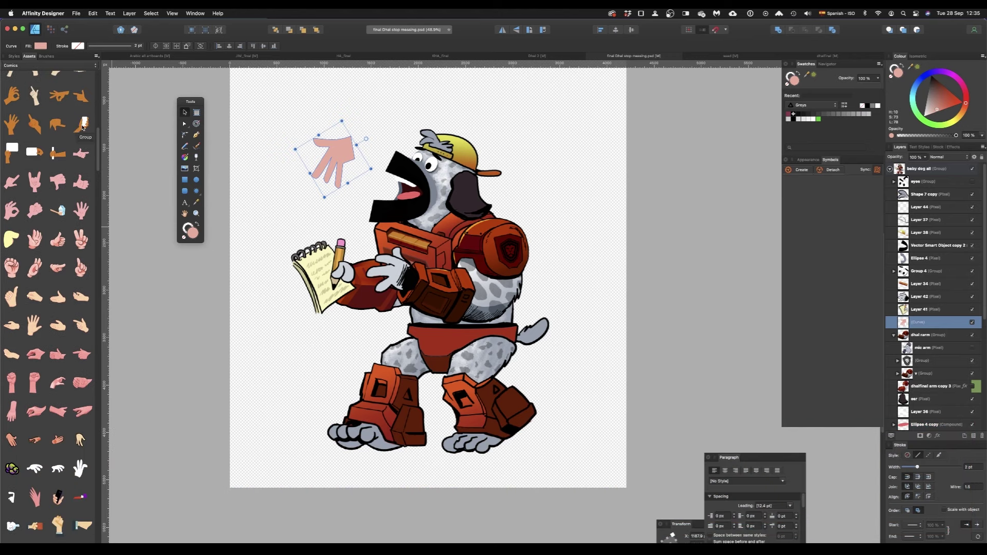
pyautogui.moveTo(83, 126); pyautogui.dragTo(529, 172)
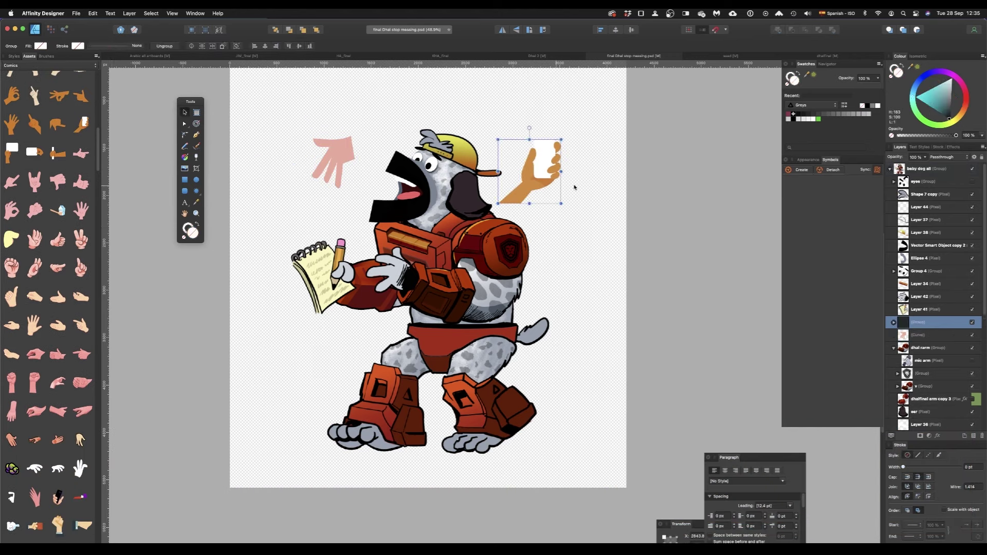
pyautogui.moveTo(562, 139); pyautogui.dragTo(609, 92)
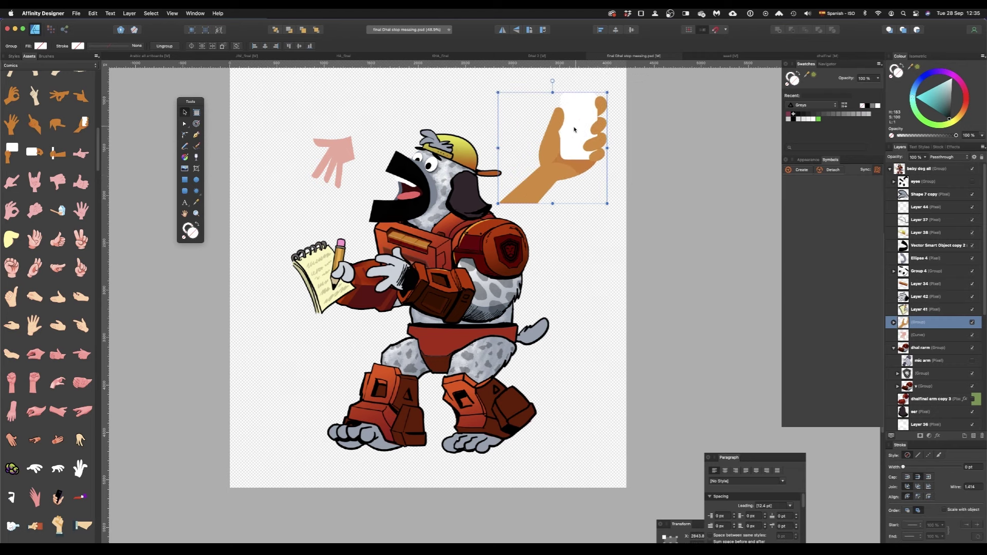
pyautogui.moveTo(568, 127); pyautogui.dragTo(532, 170)
# Step: Try a hand-holding-phone asset over the notepad area, then delete it
pyautogui.scroll(-2, 61, 386)
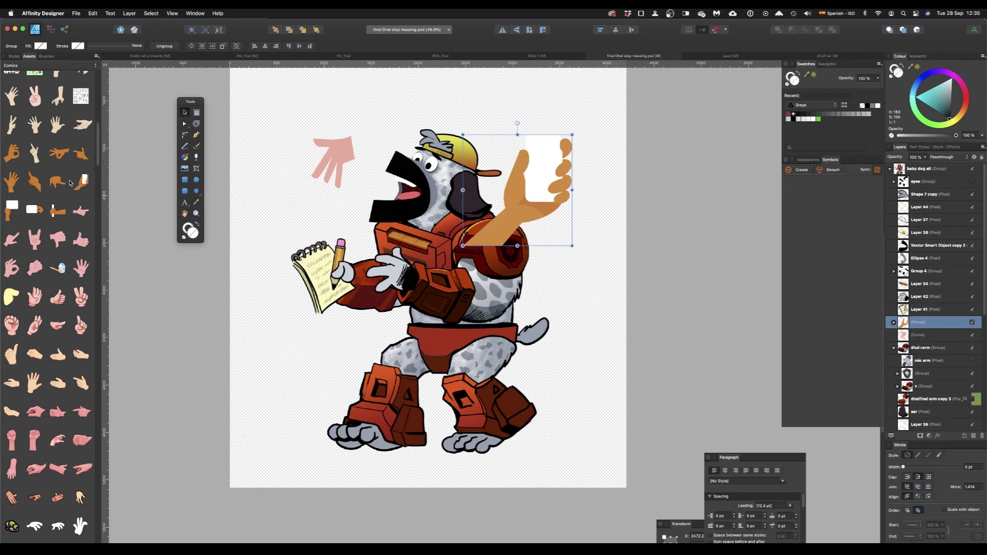
pyautogui.scroll(-1, 62, 385)
pyautogui.scroll(-2, 62, 386)
pyautogui.moveTo(58, 374)
pyautogui.mouseDown()
pyautogui.moveTo(314, 361)
pyautogui.moveTo(566, 213)
pyautogui.mouseUp()
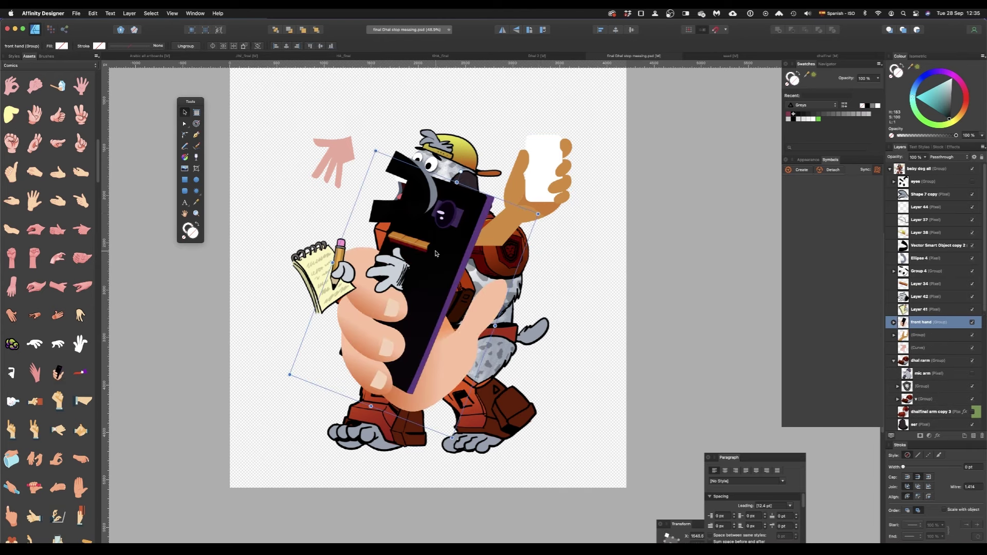
pyautogui.moveTo(420, 228); pyautogui.dragTo(343, 244)
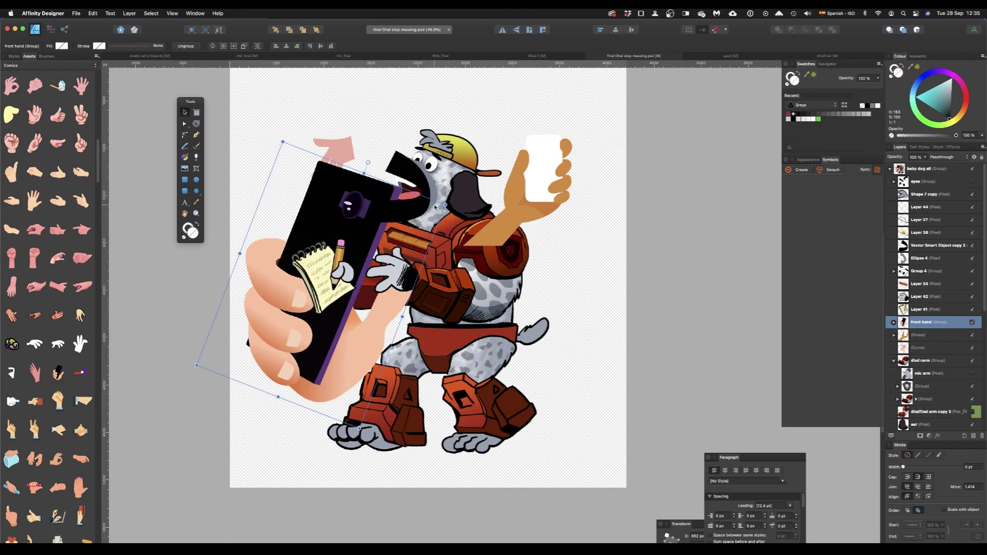
pyautogui.press('Delete')
pyautogui.press('Delete')
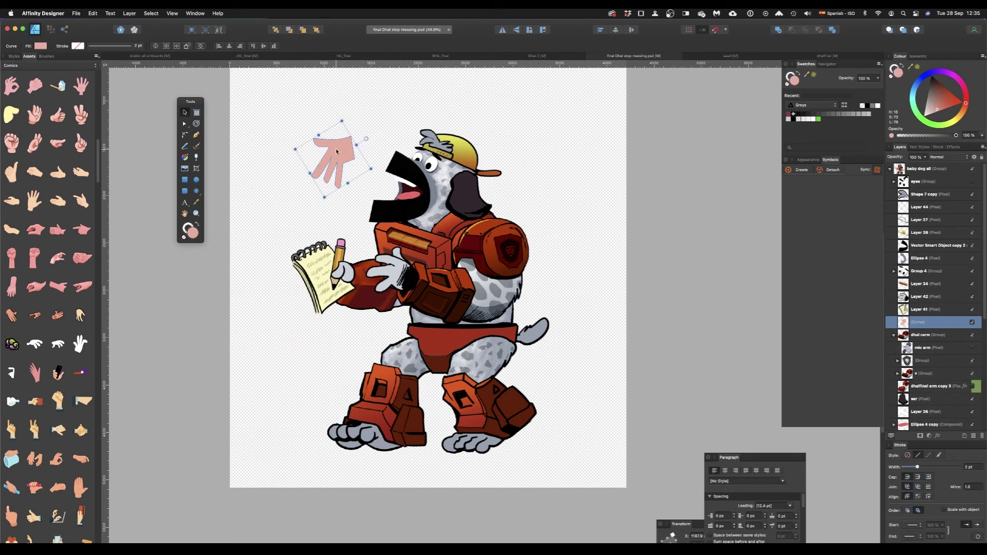
# Step: Rotate the pink hand over the dog's glove, bring it to the front and nudge it down
pyautogui.moveTo(342, 117)
pyautogui.mouseDown()
pyautogui.moveTo(367, 131)
pyautogui.moveTo(427, 240)
pyautogui.mouseUp()
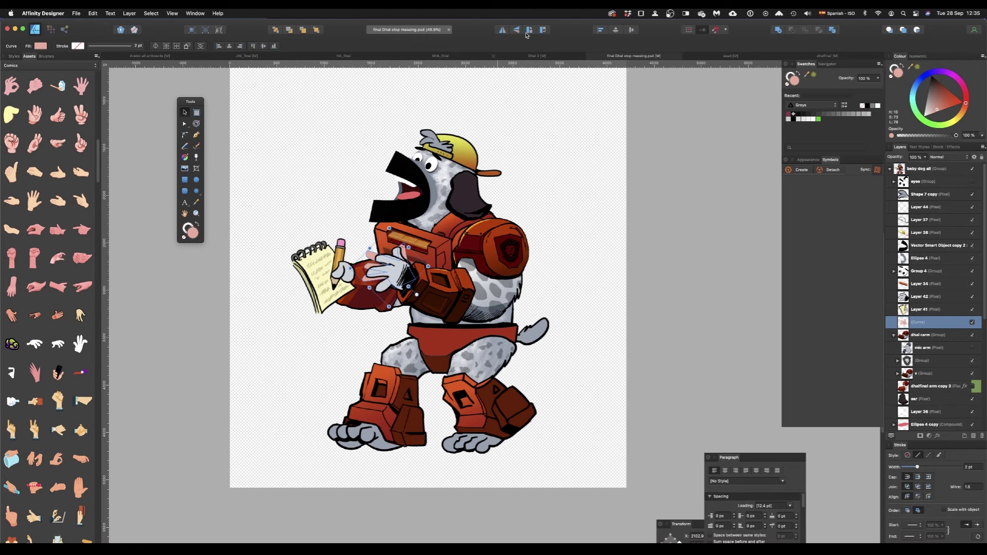
pyautogui.click(317, 30)
pyautogui.moveTo(391, 265); pyautogui.dragTo(385, 265)
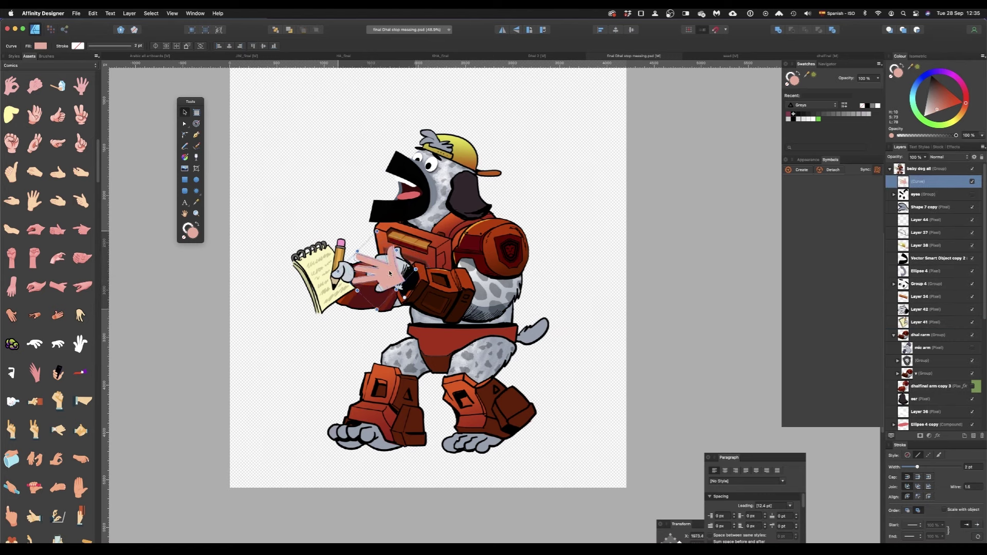
pyautogui.moveTo(382, 225); pyautogui.dragTo(365, 238)
pyautogui.moveTo(386, 270); pyautogui.dragTo(388, 281)
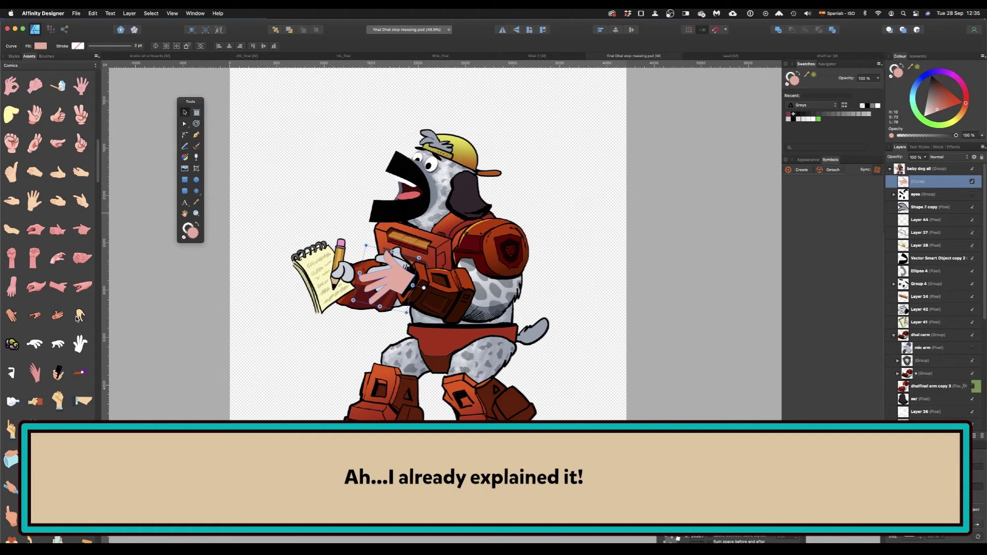
# Step: Try a white hand asset sized over the notepad arm, then undo back to the original glove
pyautogui.click(377, 194)
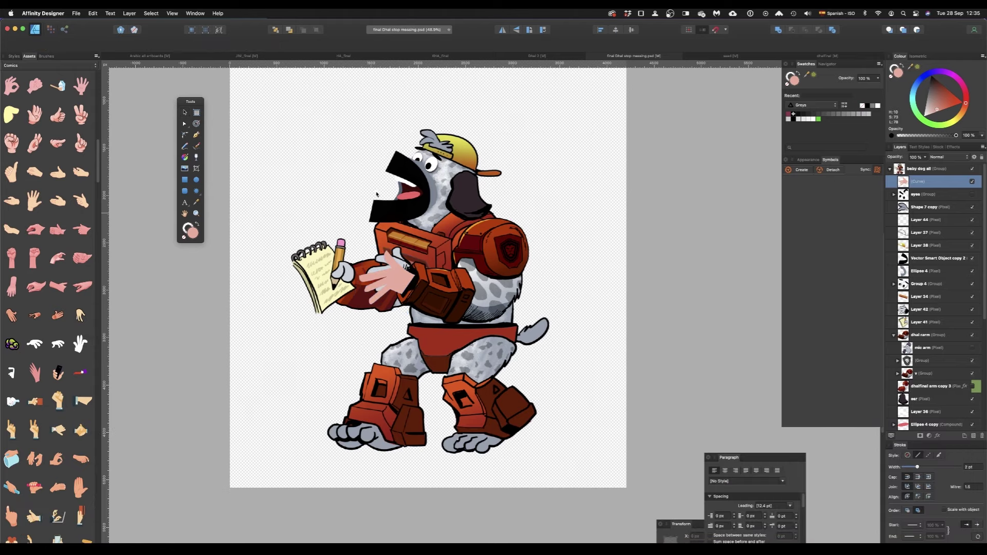
pyautogui.moveTo(371, 216)
pyautogui.mouseDown()
pyautogui.moveTo(478, 134)
pyautogui.moveTo(374, 213)
pyautogui.mouseUp()
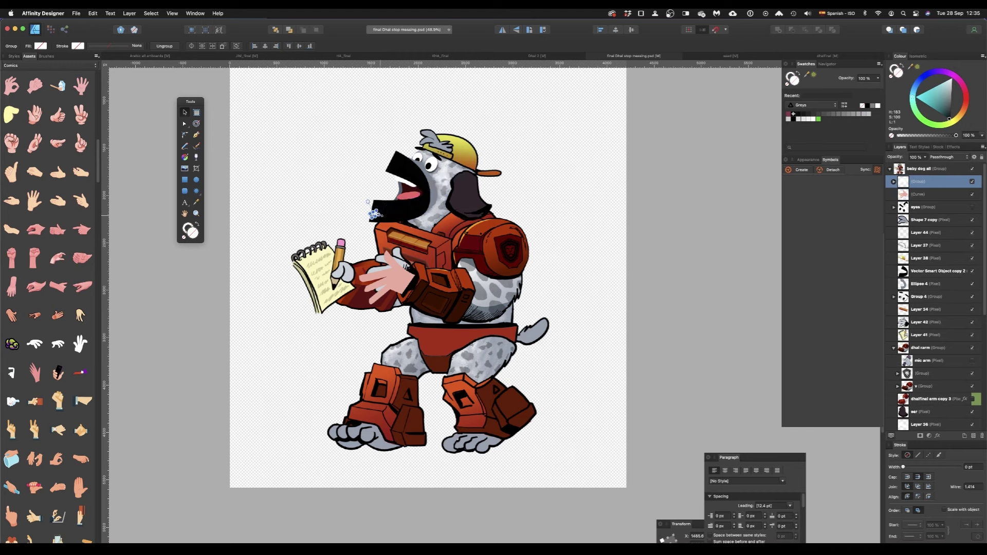
pyautogui.moveTo(375, 214)
pyautogui.mouseDown()
pyautogui.moveTo(351, 222)
pyautogui.moveTo(488, 78)
pyautogui.mouseUp()
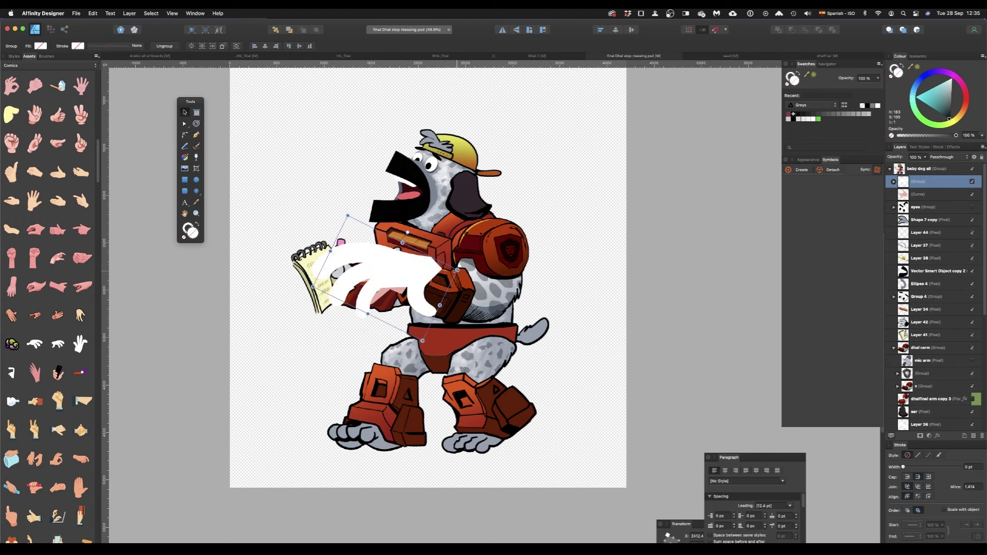
pyautogui.press('super+z')
pyautogui.press('super+z')
pyautogui.press('super+z')
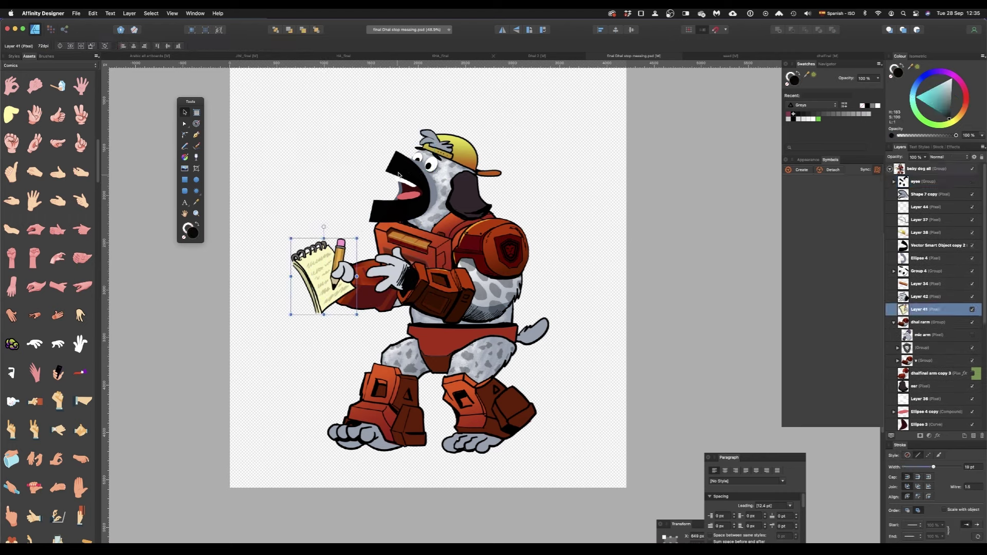
# Step: Zoom in on the dog's head, selecting the mouth, the eyes group and the baby dog all group
pyautogui.click(399, 175)
pyautogui.scroll(-2, 399, 175)
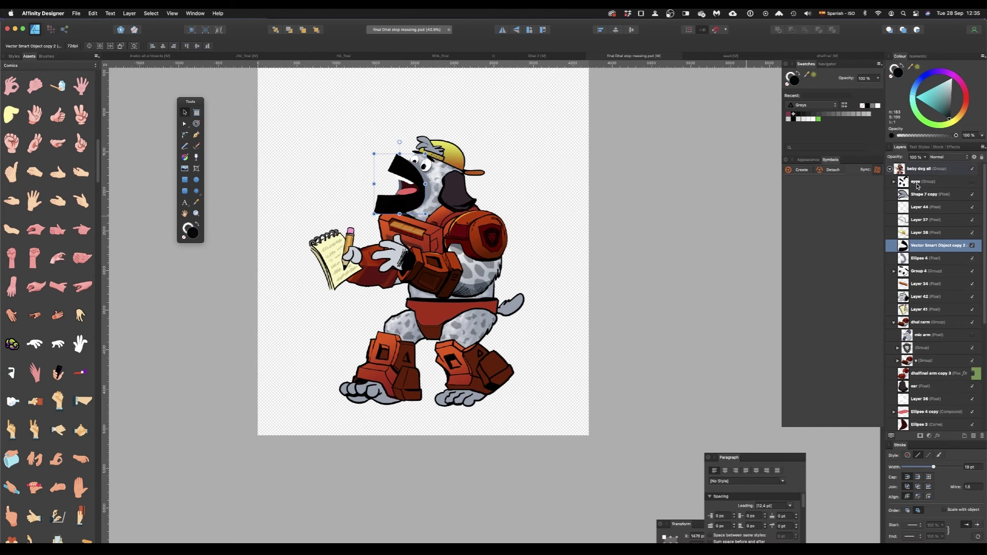
pyautogui.click(387, 126)
pyautogui.click(407, 178)
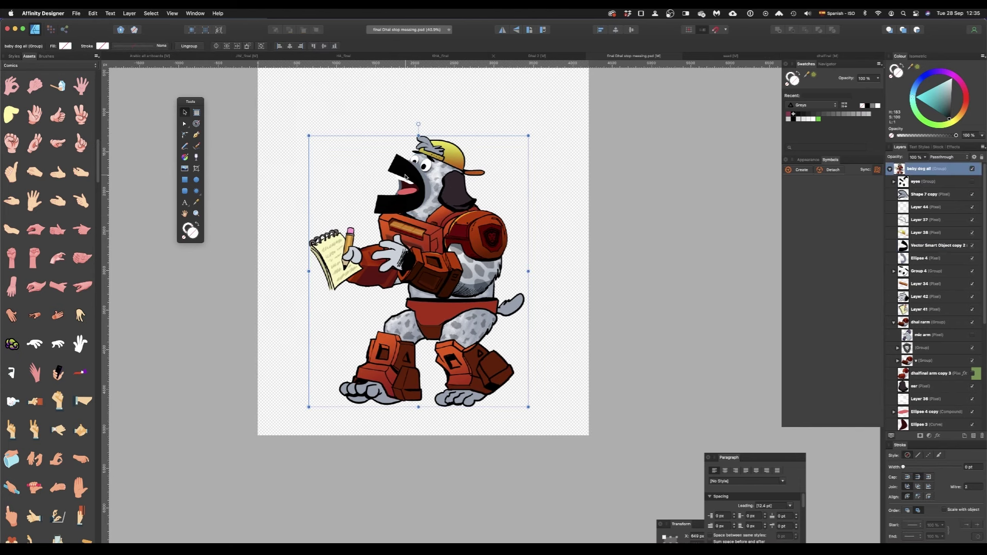
pyautogui.scroll(5, 422, 172)
pyautogui.click(446, 167)
pyautogui.click(446, 167)
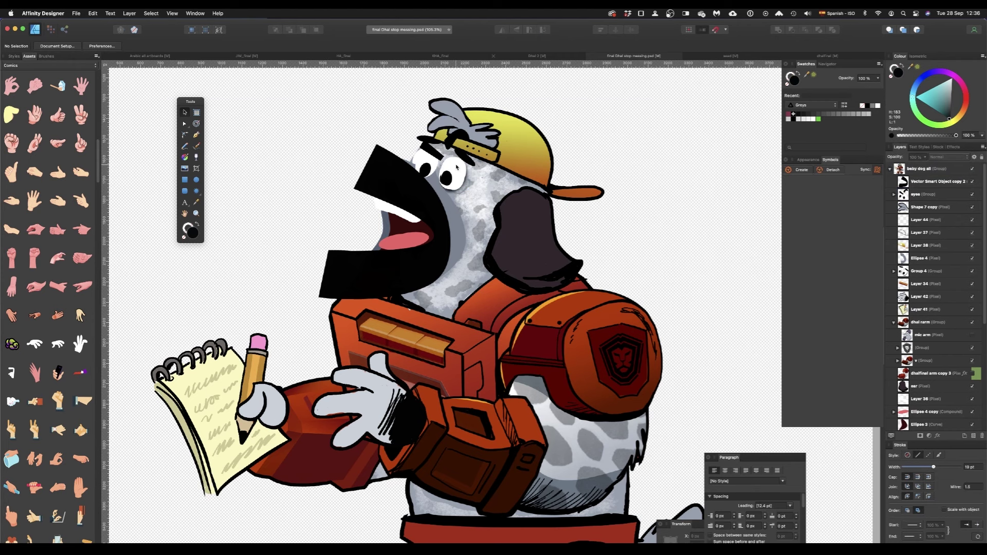
pyautogui.scroll(-3, 441, 168)
pyautogui.click(424, 160)
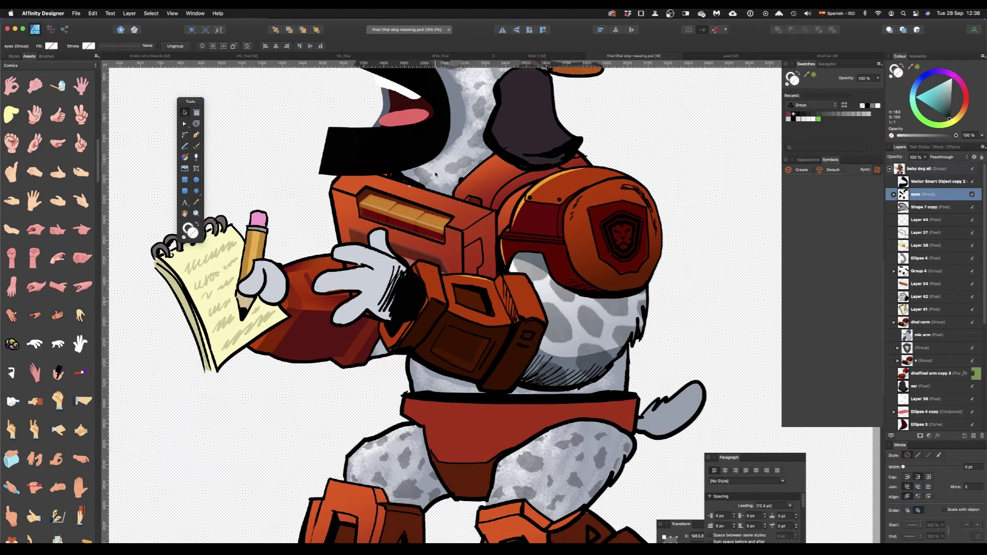
pyautogui.scroll(-3, 424, 161)
pyautogui.press('super+Tab')
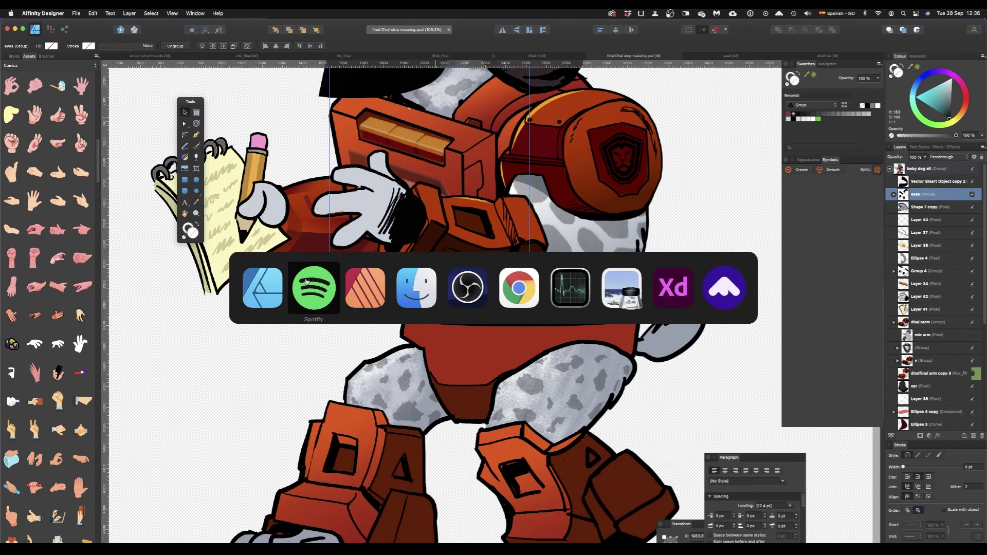
# Step: Search Spotify for Eddy Grant and play Gimme Hope Jo'anna from his artist page
pyautogui.click(316, 286)
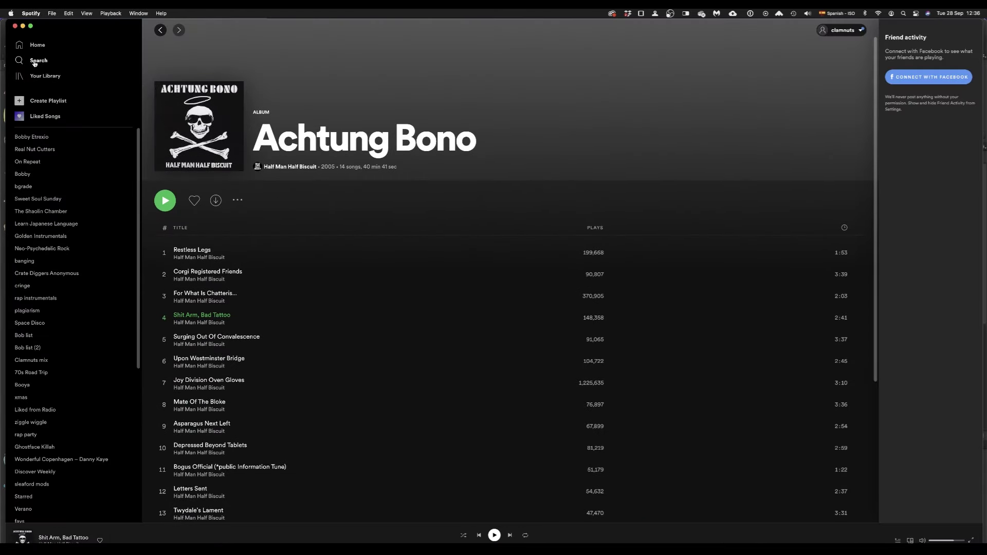
pyautogui.click(35, 61)
pyautogui.write('e')
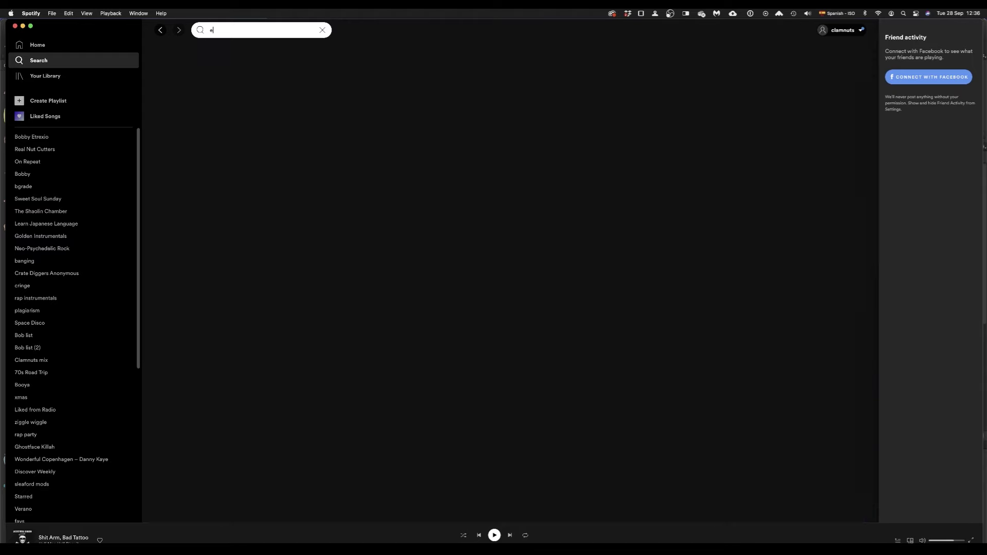
pyautogui.write('ddie grant')
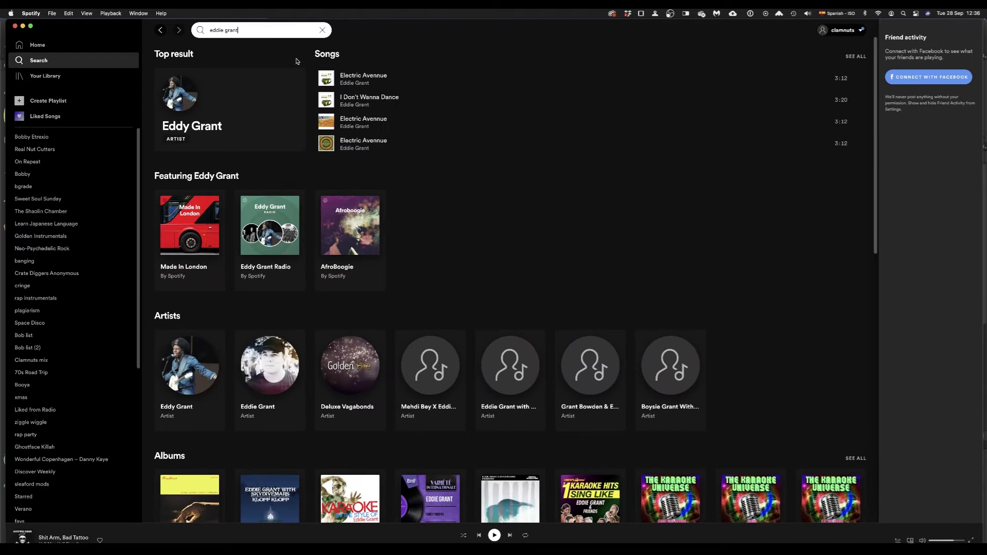
pyautogui.click(198, 127)
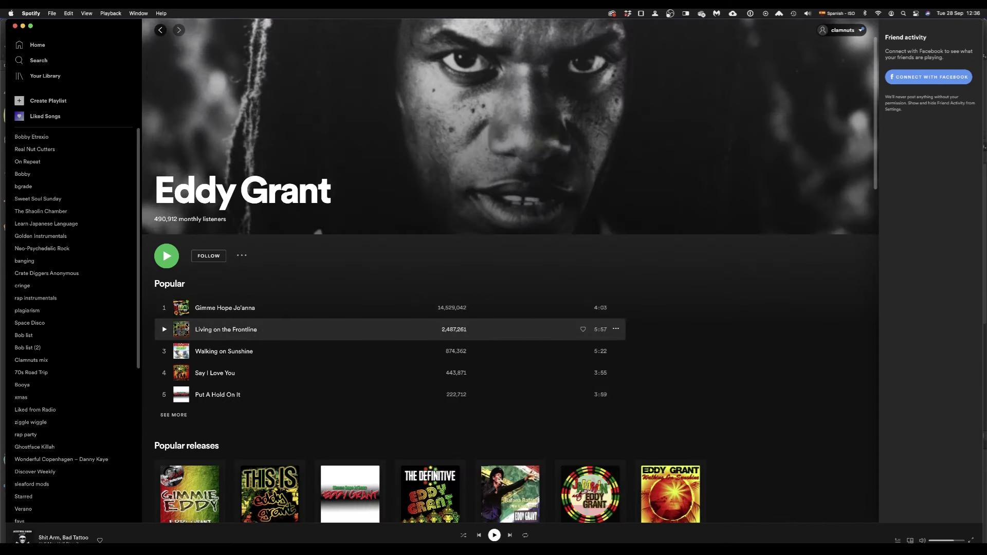
pyautogui.scroll(-1, 162, 308)
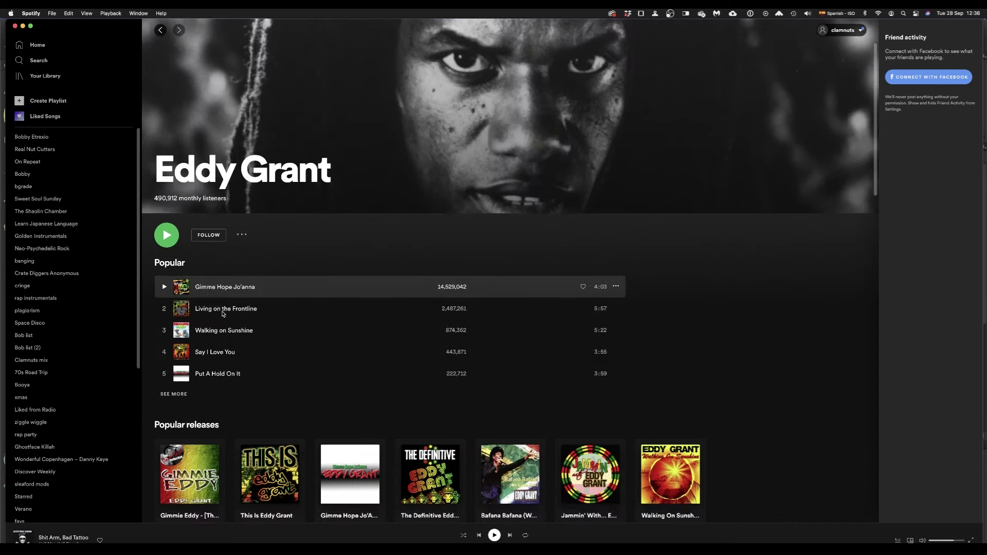
pyautogui.click(162, 288)
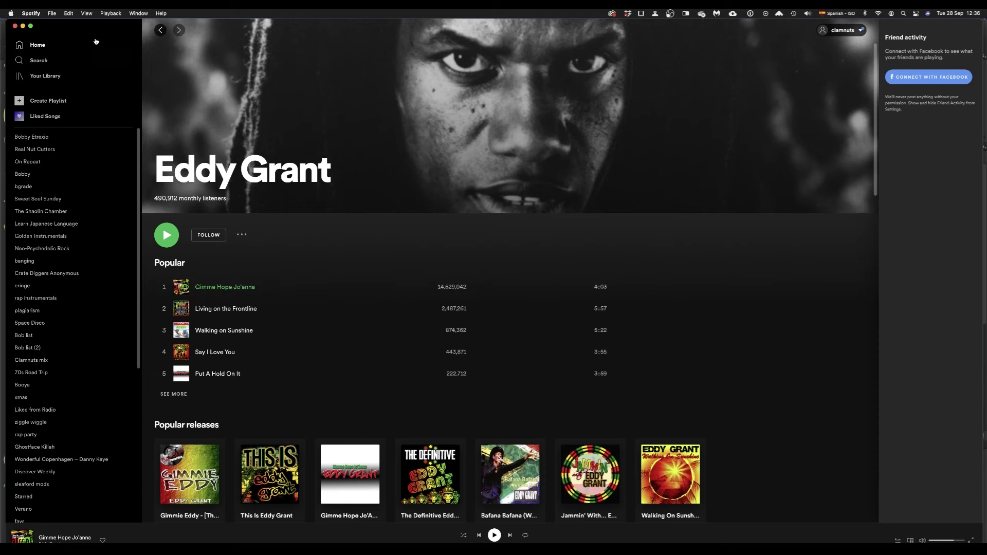
pyautogui.click(66, 62)
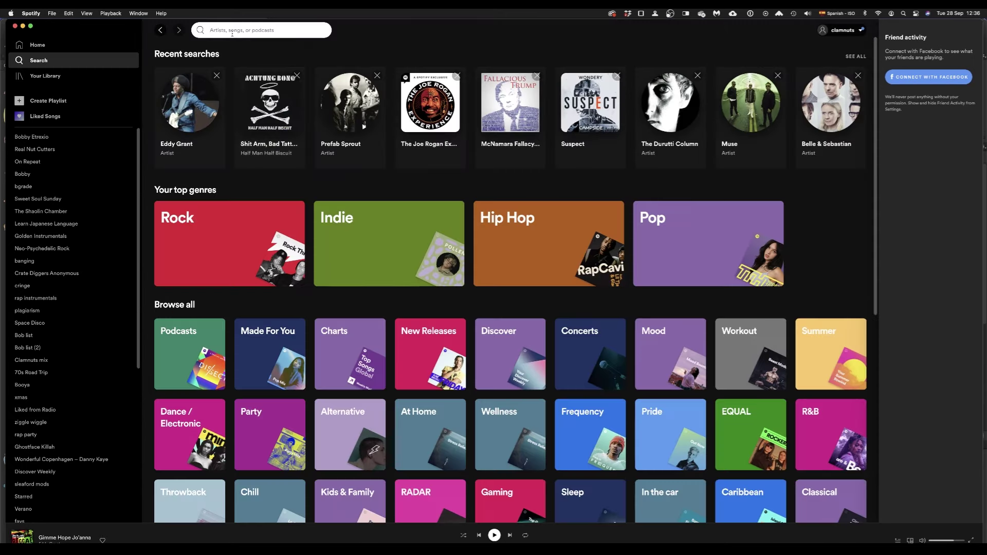
# Step: Search for 'electric', open the Top 20 Reggae Hits album with Electric Avenue, and pause playback
pyautogui.write('elec')
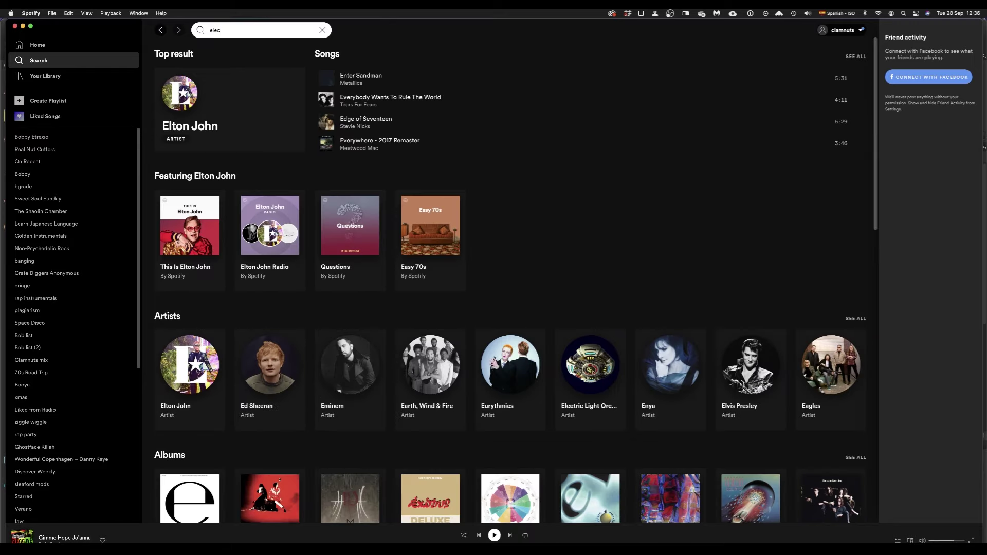
pyautogui.write('tr')
pyautogui.press('BackSpace')
pyautogui.write('c')
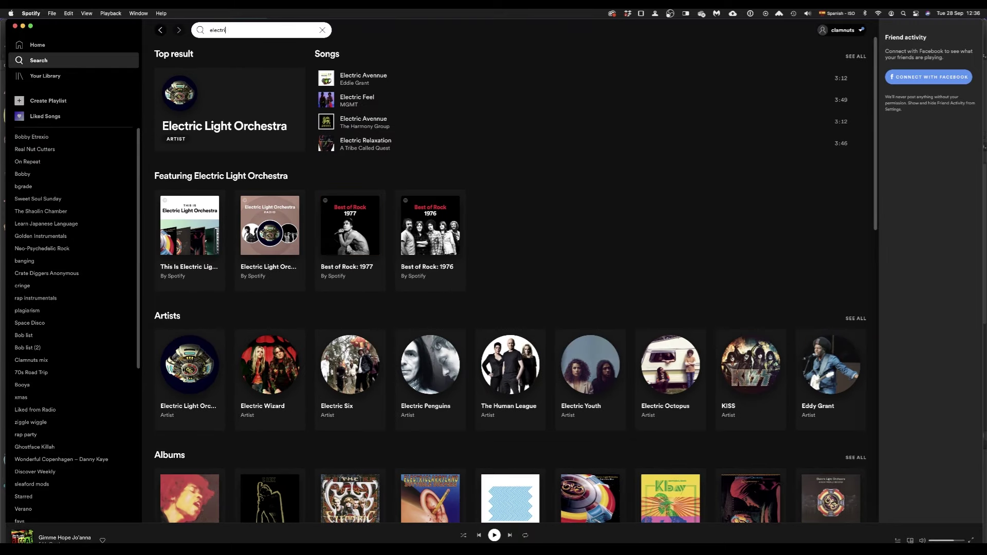
pyautogui.press('super+bracketleft')
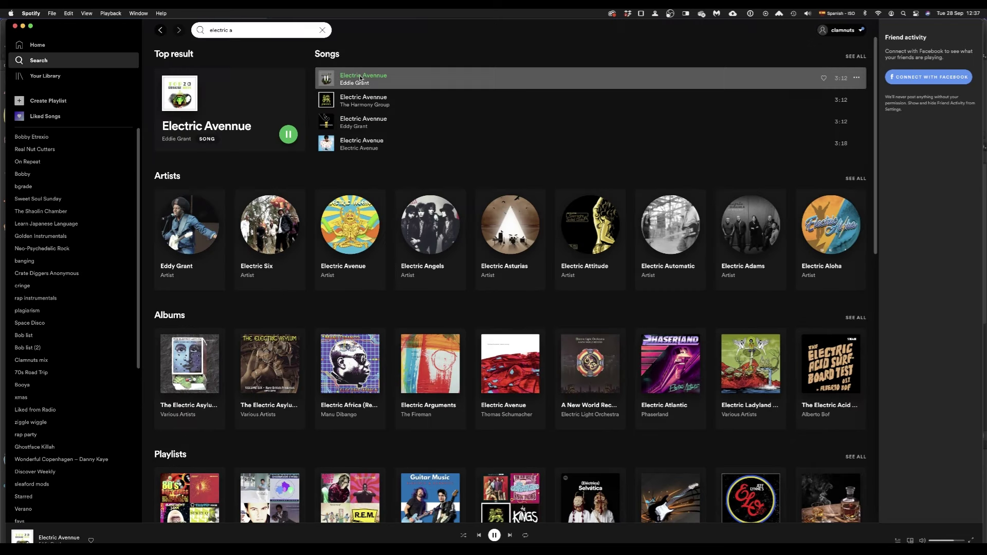
pyautogui.click(277, 98)
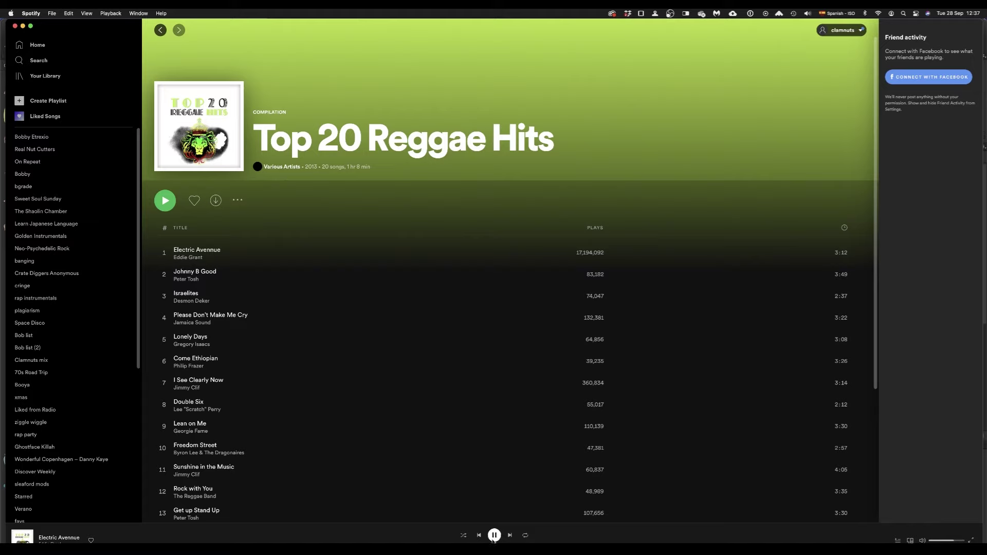
pyautogui.click(494, 536)
# Step: On Eddie Grant's artist page, play I Don't Wanna Dance and then pause it
pyautogui.click(197, 259)
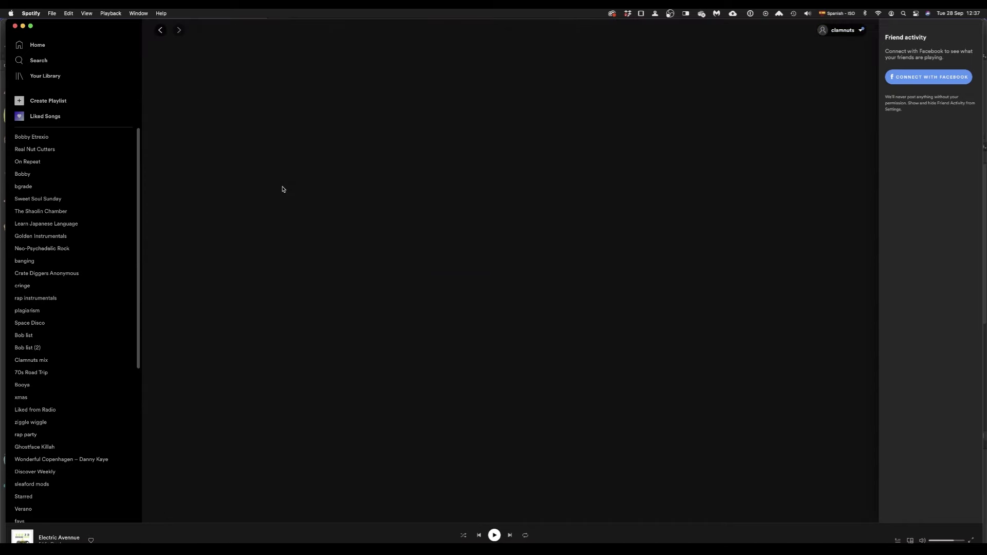
pyautogui.scroll(-2, 286, 186)
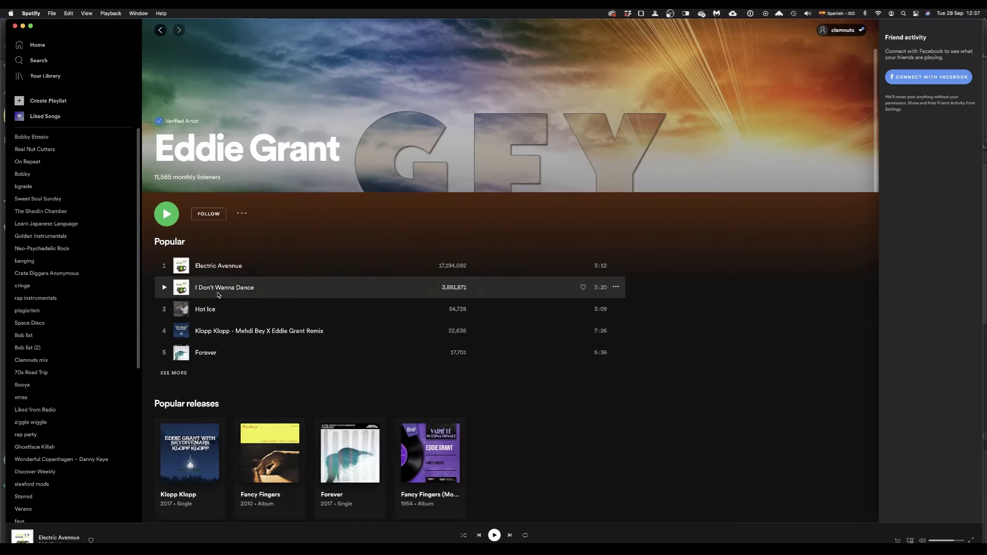
pyautogui.doubleClick(186, 289)
pyautogui.click(494, 535)
# Step: Switch over to the Electric Avenue YouTube video in Google Chrome
pyautogui.press('super+Tab')
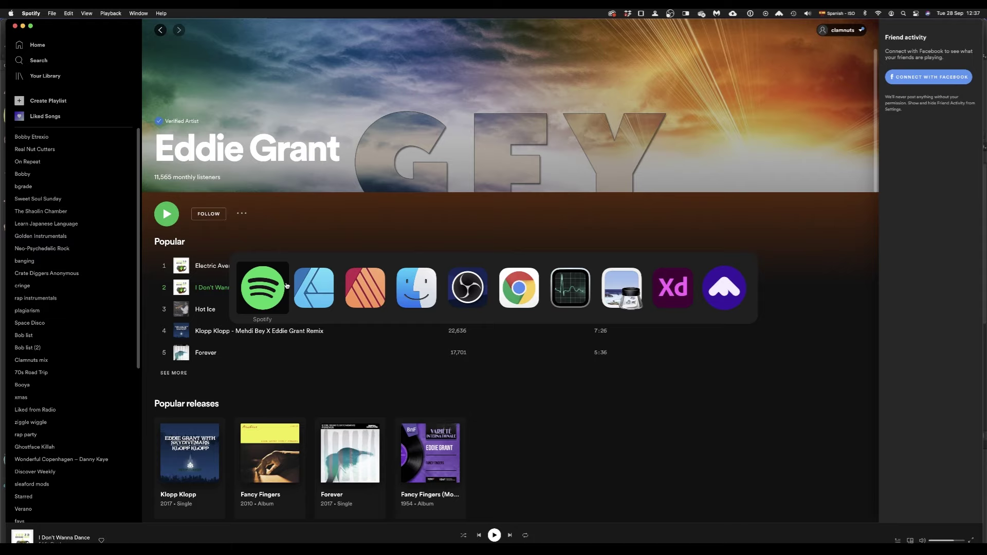
pyautogui.press('super+Tab')
pyautogui.press('super+Tab')
pyautogui.press('super+Tab')
pyautogui.press('super+9')
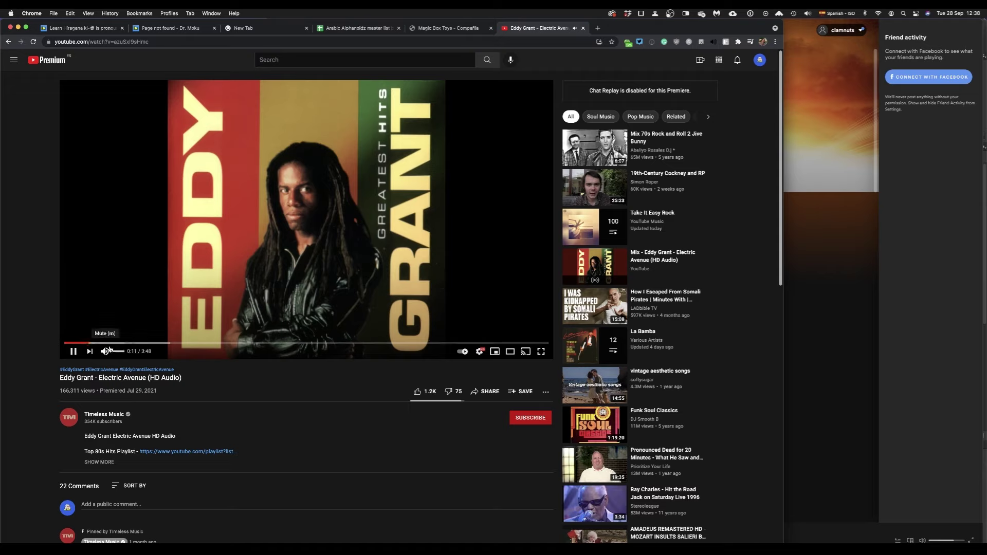
# Step: Pause the Electric Avenue video at 0:13 and select 'Eddy Grant' in its title
pyautogui.press('space')
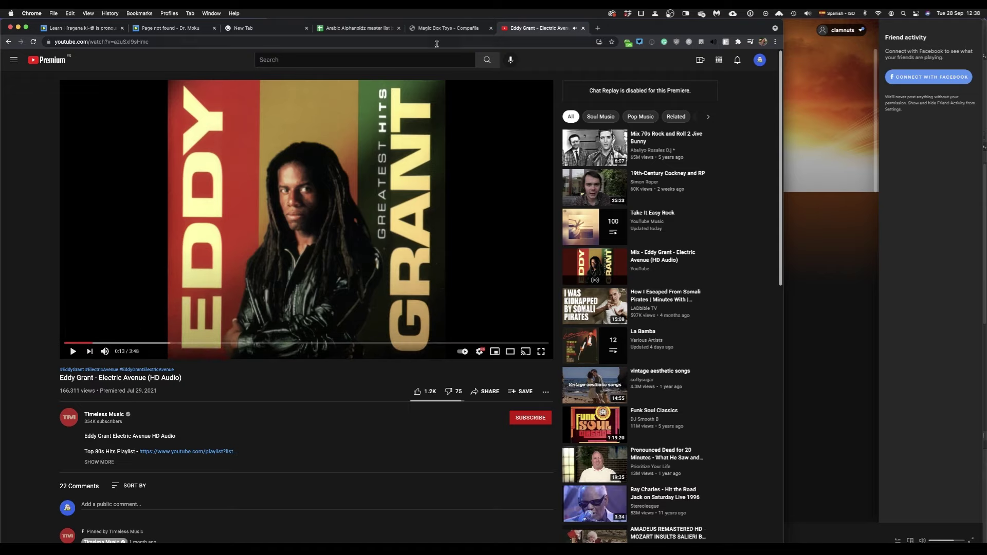
pyautogui.doubleClick(75, 379)
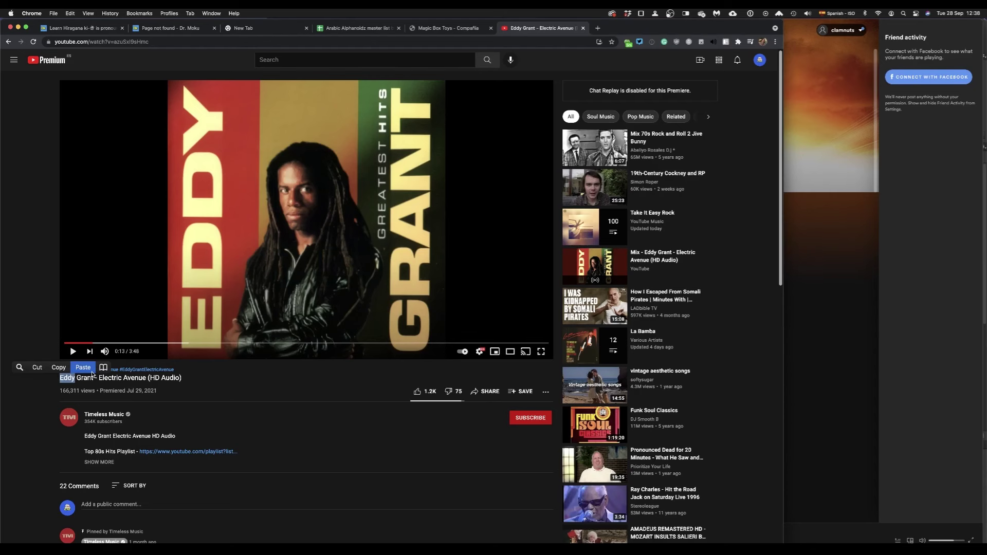
pyautogui.keyDown('shift'); pyautogui.click(94, 378); pyautogui.keyUp('shift')
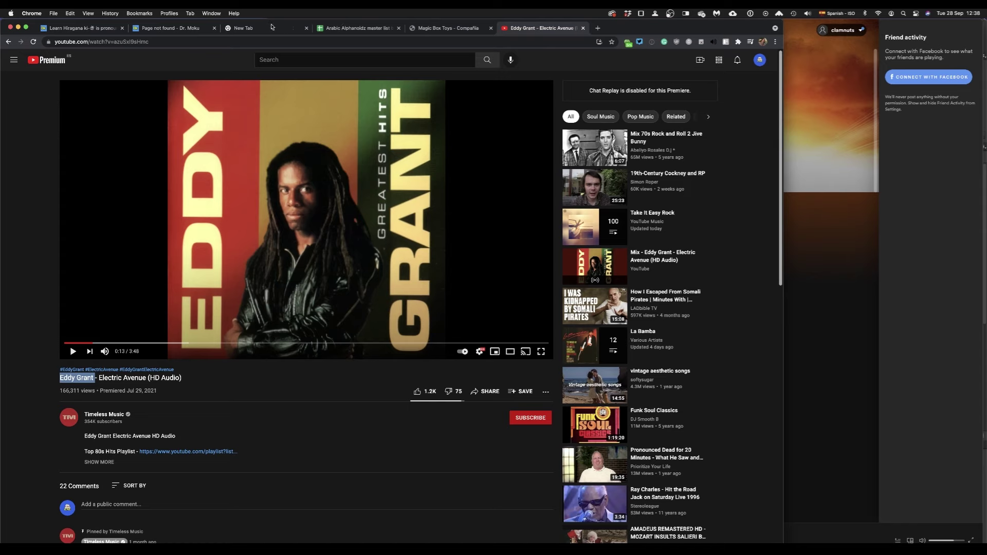
pyautogui.press('super+Tab')
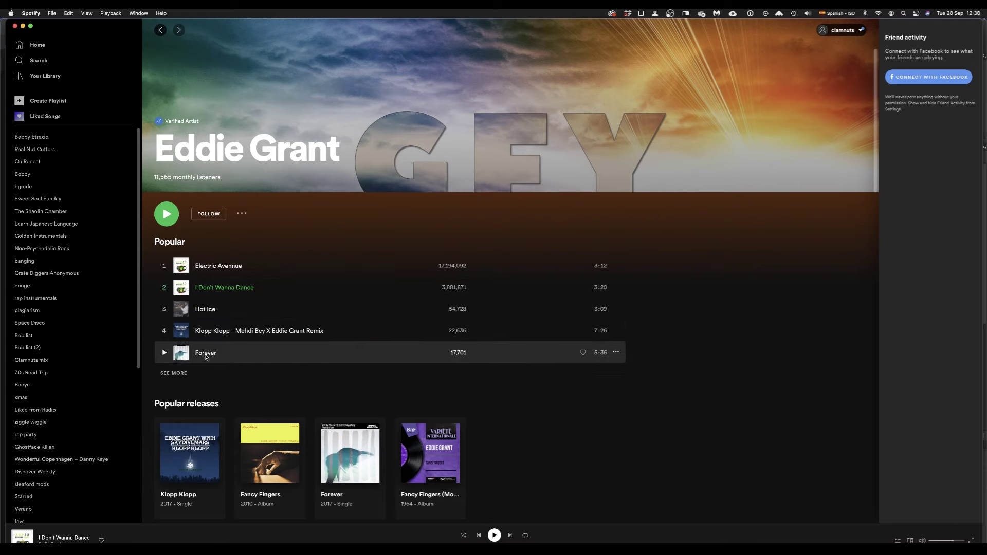
# Step: Search Spotify for the pasted 'Eddy Grant' and play Electric Avenue
pyautogui.press('super+l')
pyautogui.write('Eddy Grant')
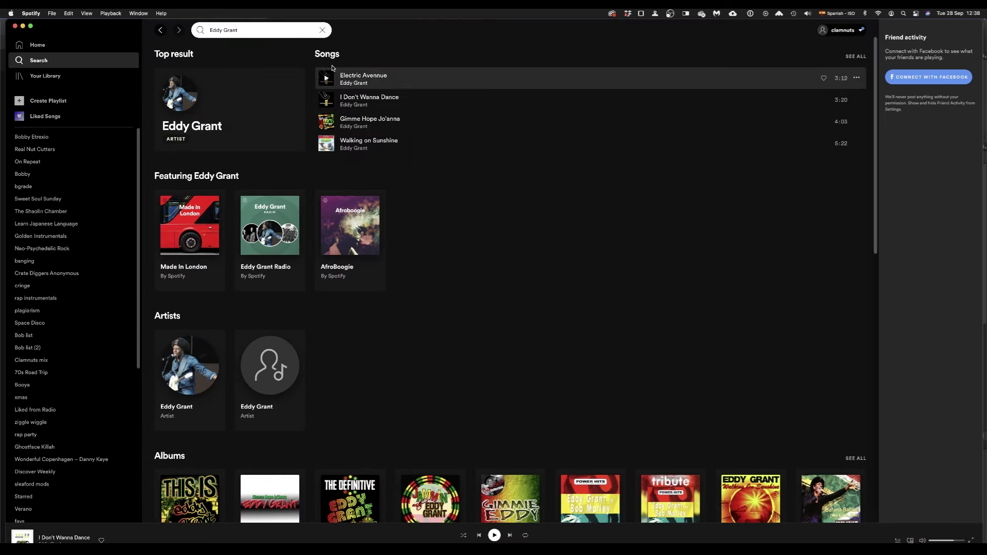
pyautogui.click(329, 76)
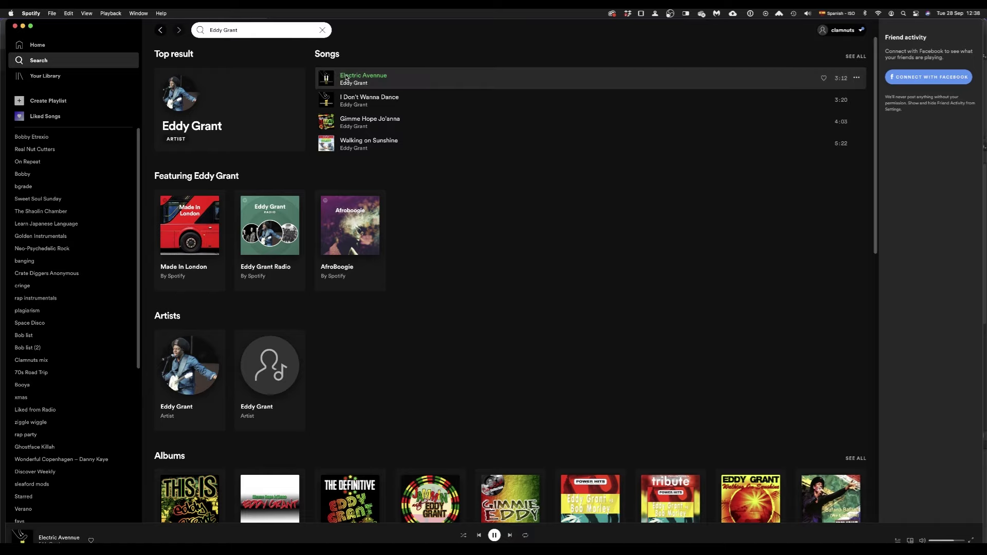
# Step: Open the Eddy Grant artist page and follow him, checking the more-options menu
pyautogui.click(199, 126)
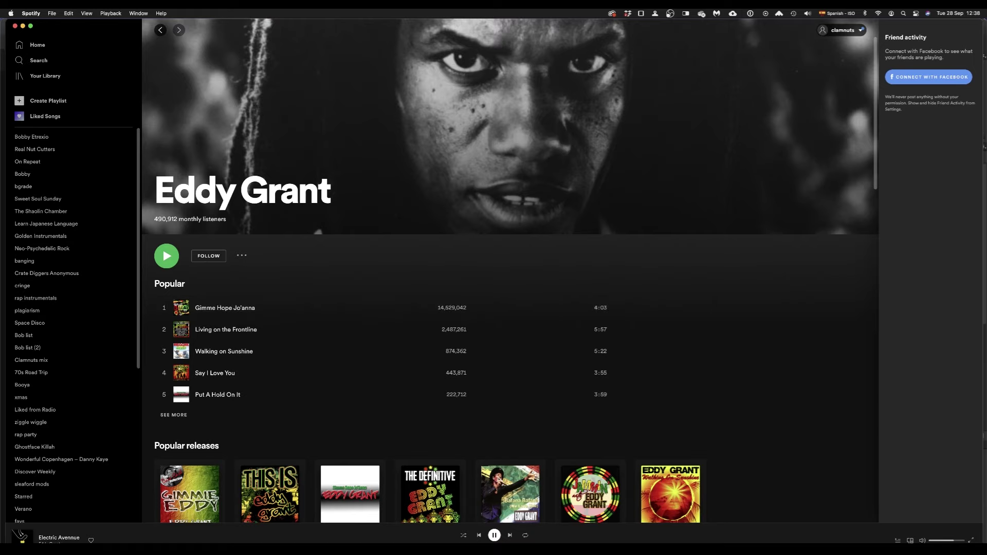
pyautogui.press('super+alt+Left')
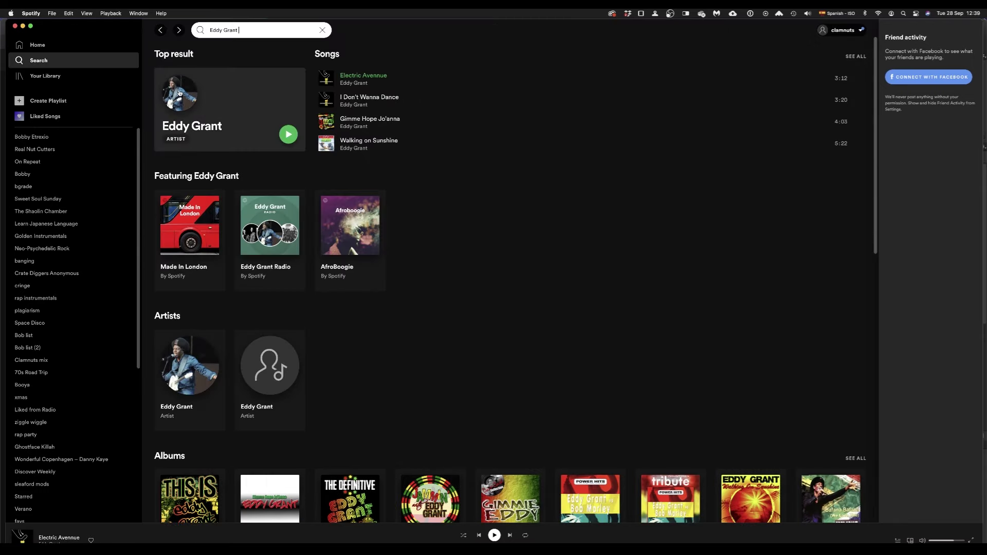
pyautogui.click(189, 85)
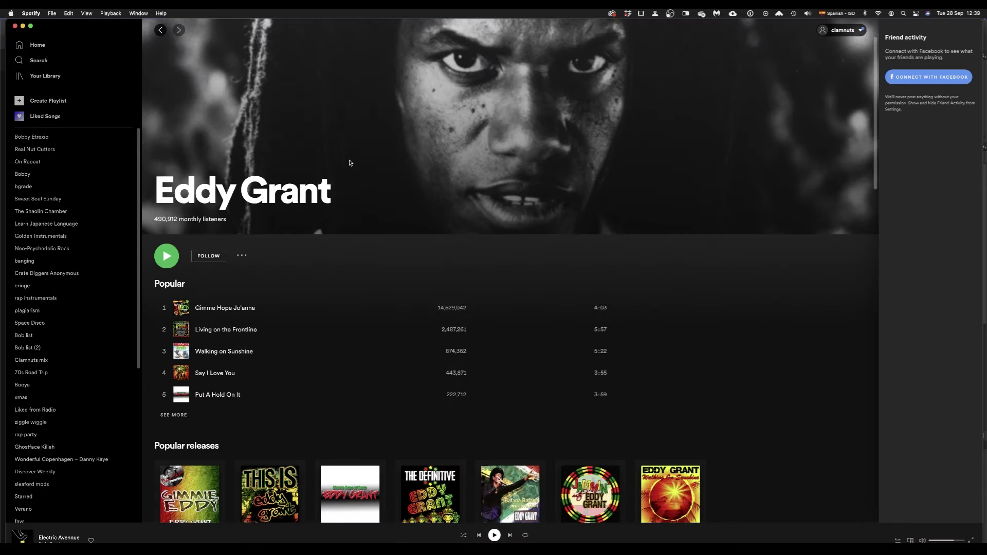
pyautogui.click(216, 260)
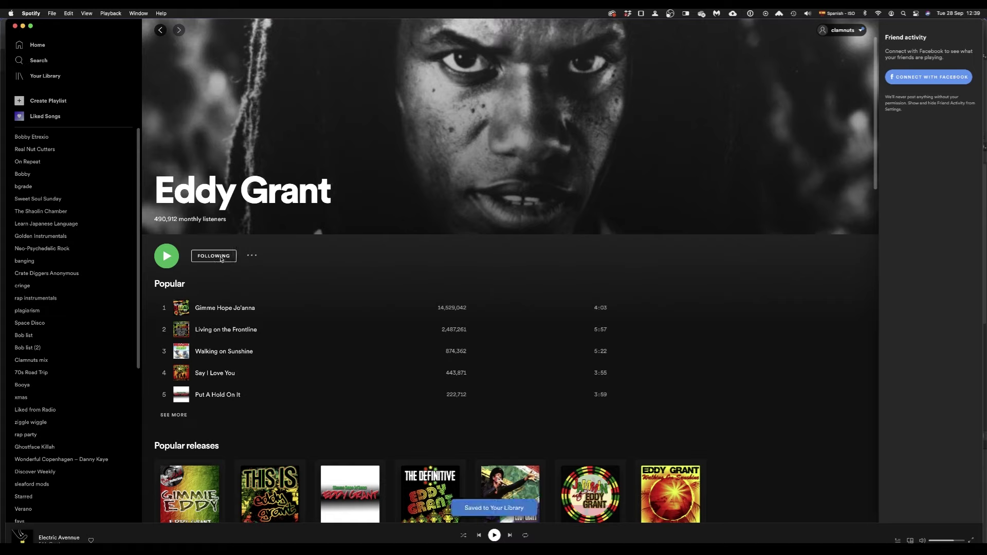
pyautogui.click(252, 257)
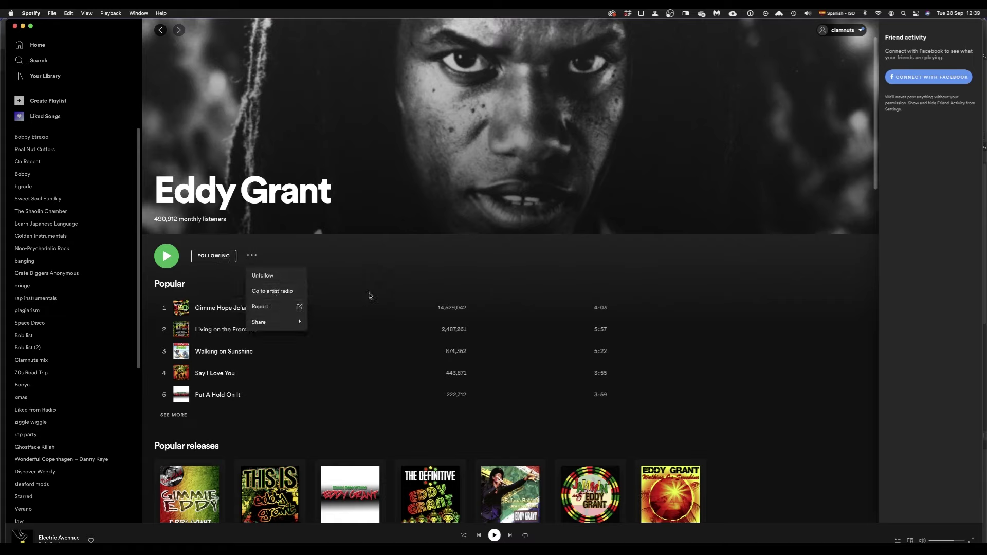
pyautogui.click(417, 263)
pyautogui.scroll(-5, 388, 257)
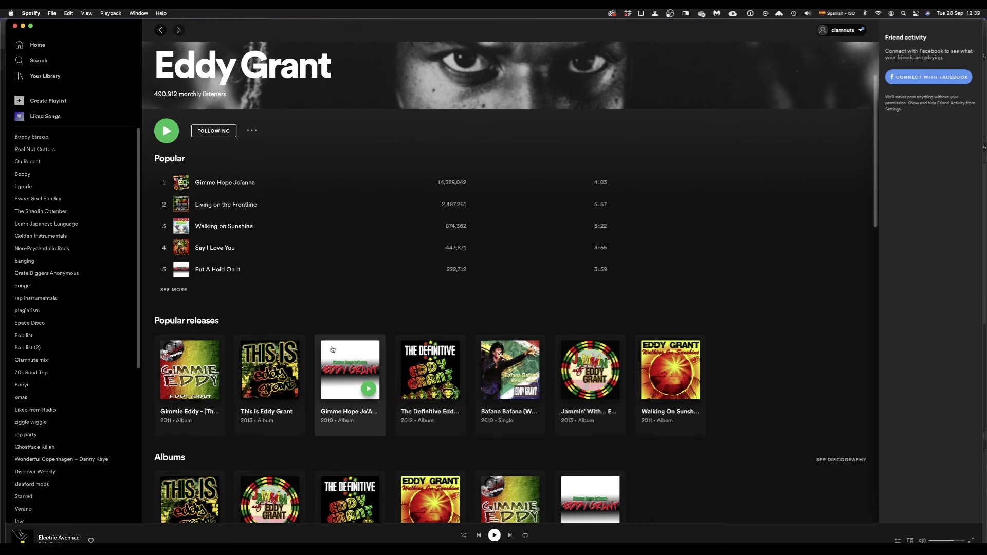
# Step: Open The Definitive Eddy Grant, briefly play Gimme Hope Jo'anna, then play Living on the Frontline
pyautogui.click(422, 367)
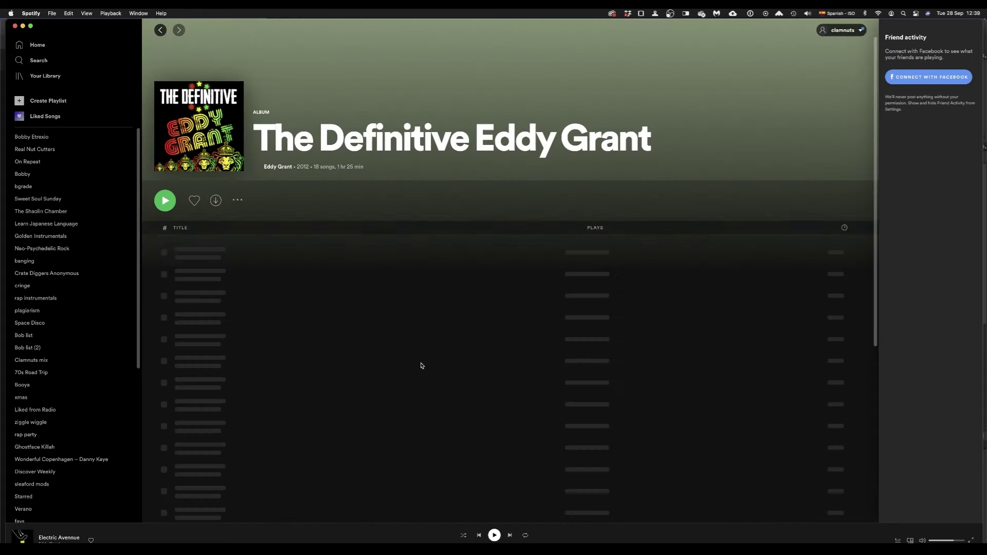
pyautogui.moveTo(196, 252)
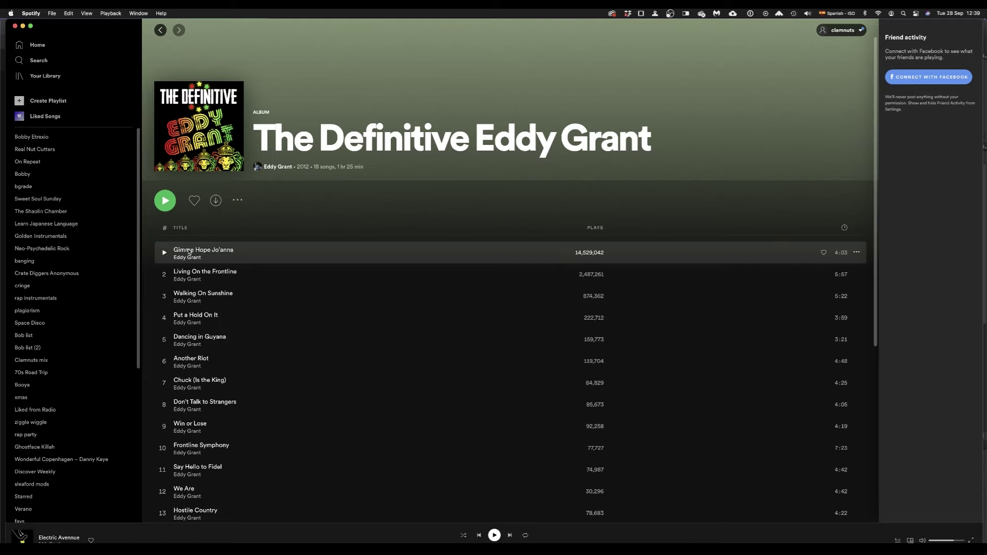
pyautogui.click(162, 253)
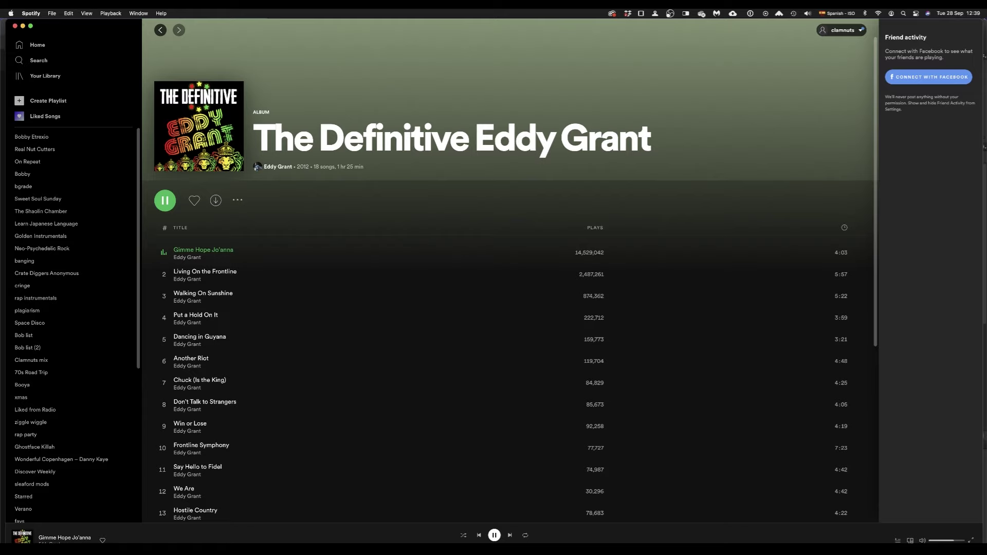
pyautogui.click(495, 535)
pyautogui.doubleClick(196, 282)
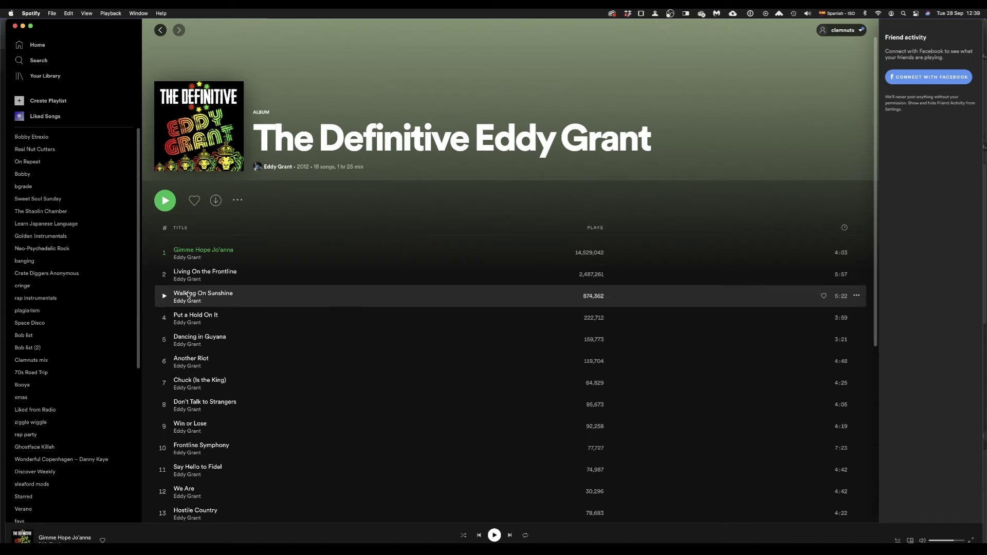
pyautogui.moveTo(223, 424)
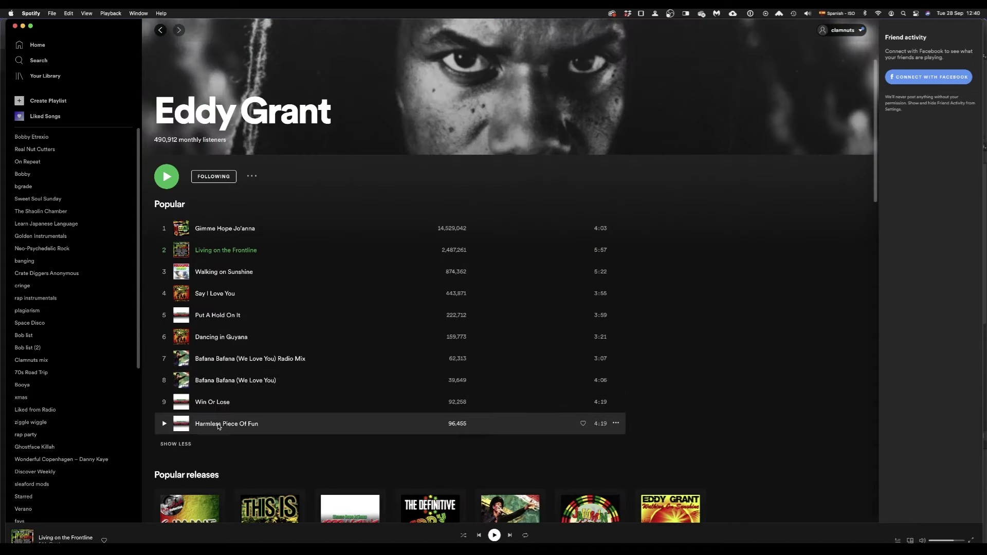
pyautogui.scroll(3, 163, 85)
# Step: Go back to the Eddy Grant search results and play Electric Avenue
pyautogui.click(160, 31)
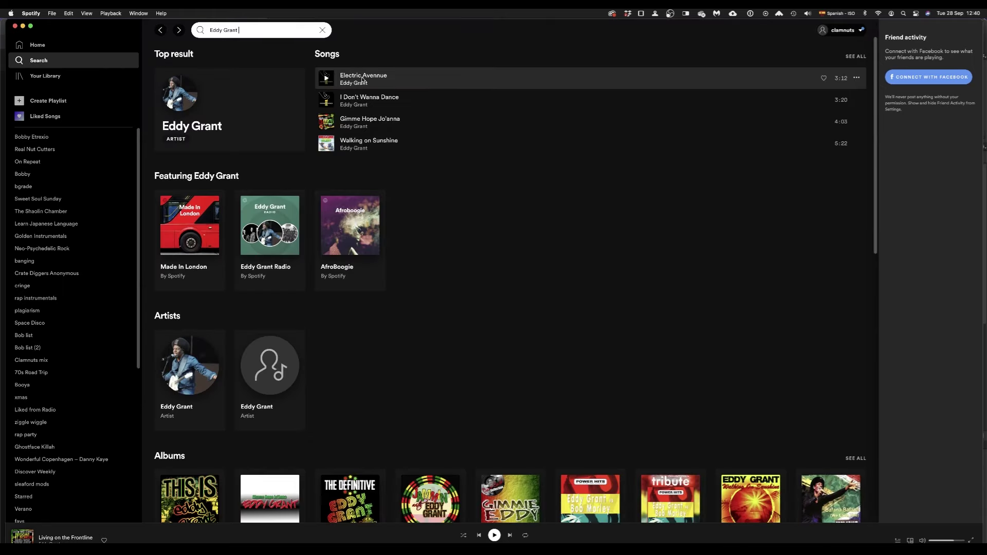
pyautogui.moveTo(308, 186)
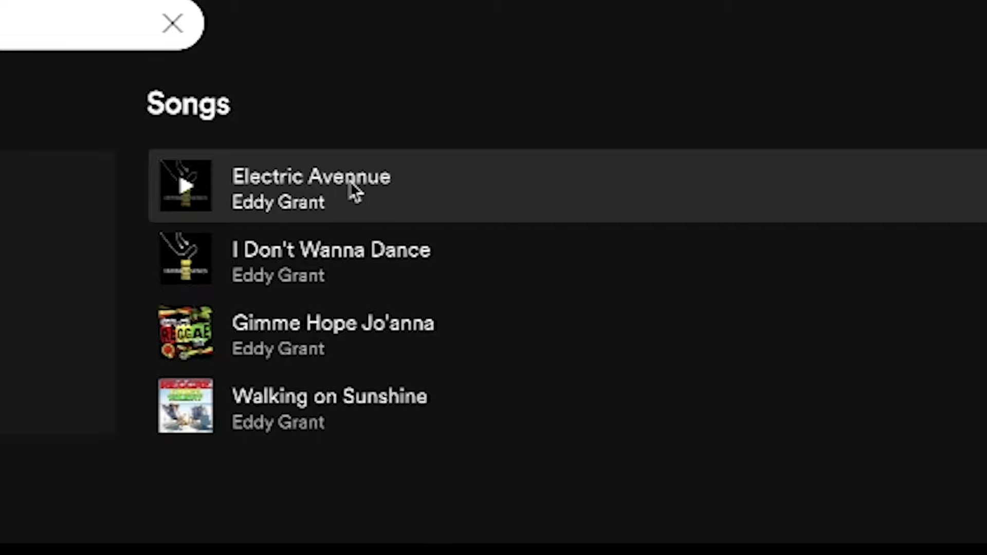
pyautogui.click(344, 184)
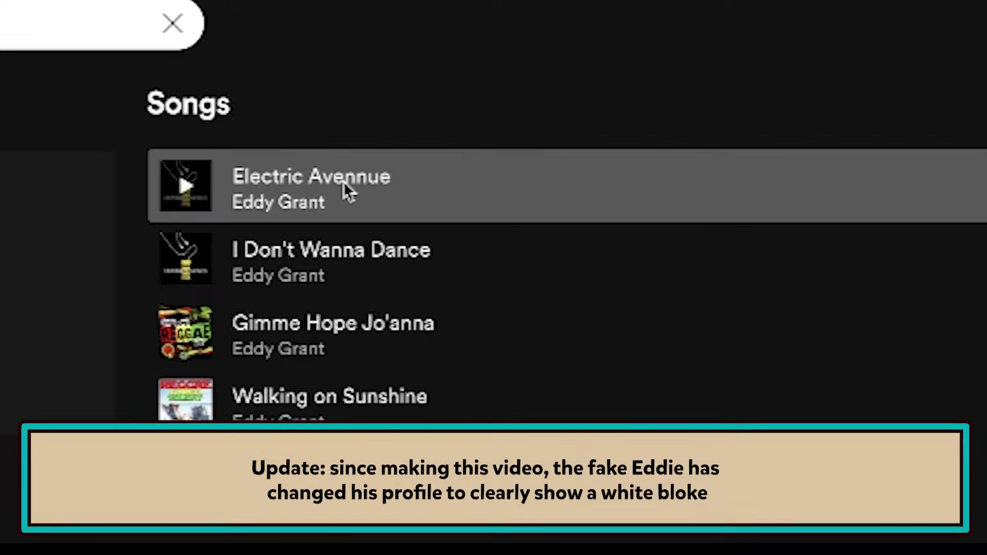
pyautogui.doubleClick(343, 183)
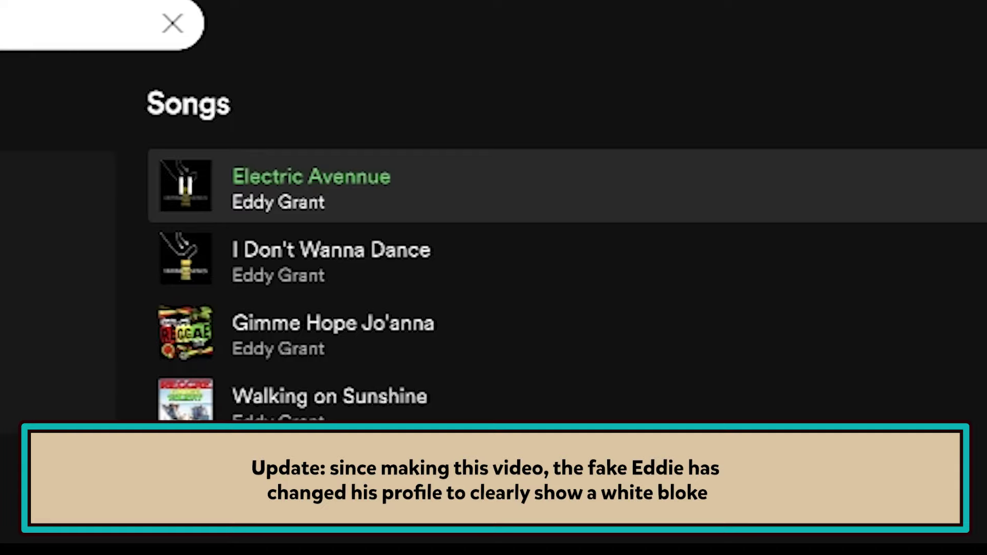
pyautogui.scroll(-1, 566, 252)
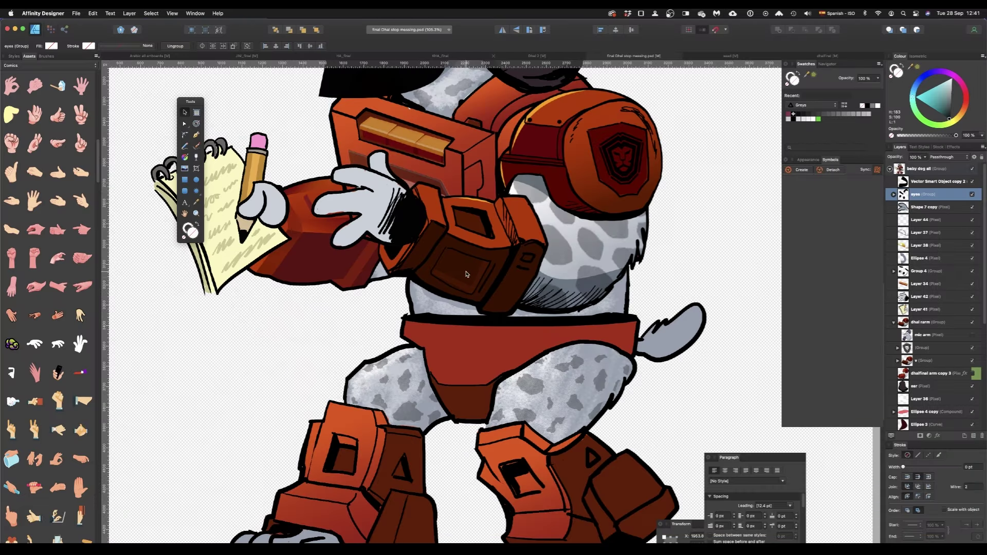
# Step: Fit the whole robot dog in view, toggling the eyes layer's visibility and undoing it
pyautogui.press('super+0')
pyautogui.scroll(3, 467, 274)
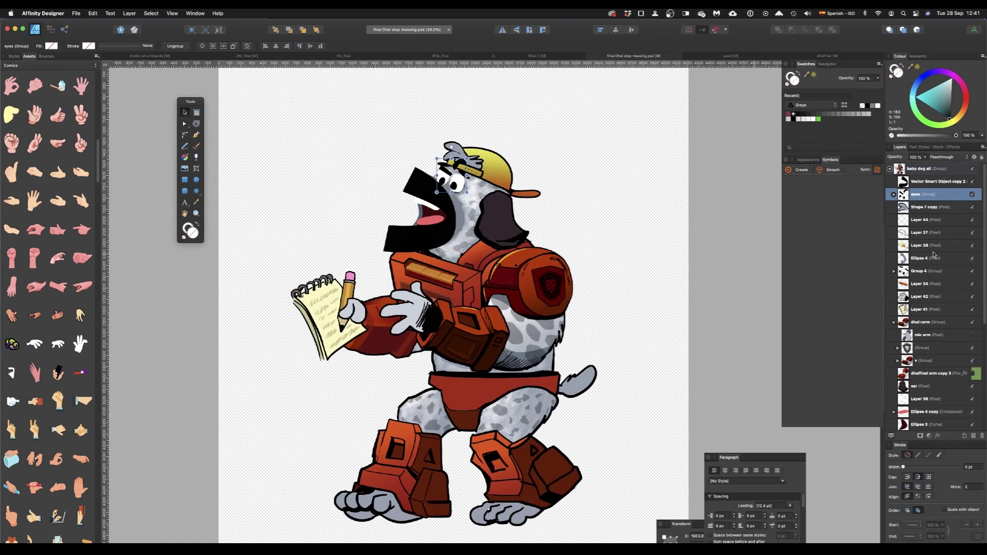
pyautogui.click(971, 195)
pyautogui.press('super+z')
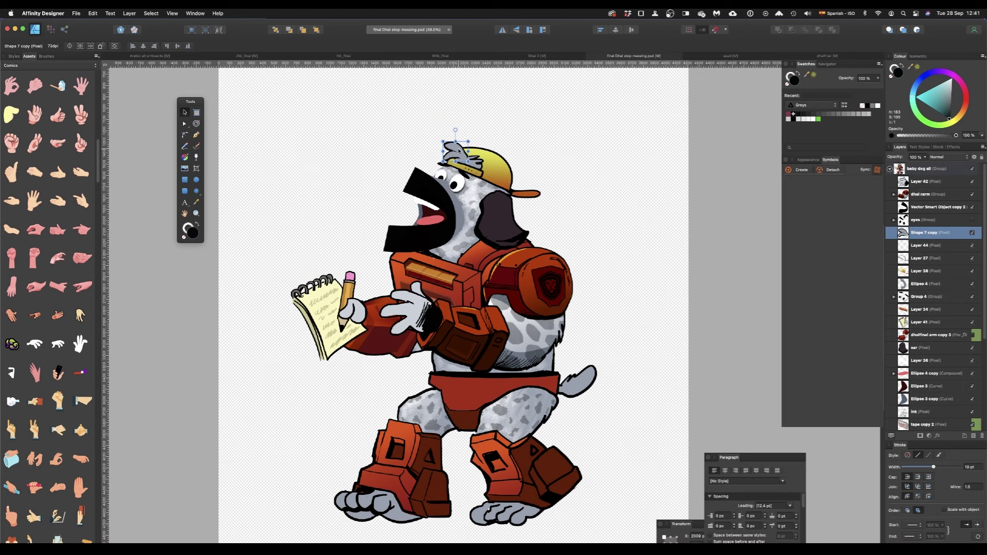
# Step: Scroll through the Layers panel, select the notepad layer and zoom in on the character
pyautogui.scroll(5, 459, 152)
pyautogui.scroll(5, 453, 149)
pyautogui.scroll(3, 411, 139)
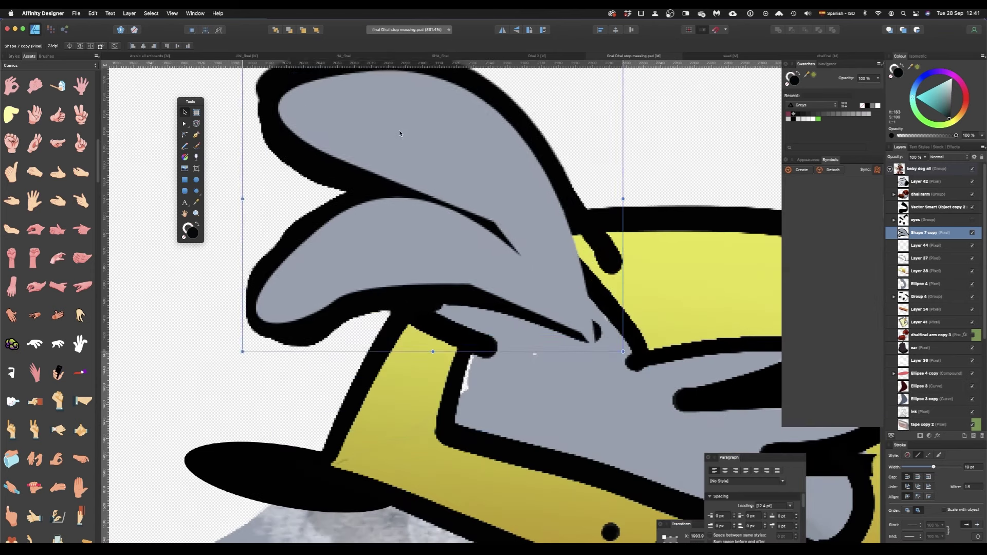
pyautogui.scroll(-3, 400, 134)
pyautogui.scroll(-5, 422, 190)
pyautogui.scroll(-3, 444, 245)
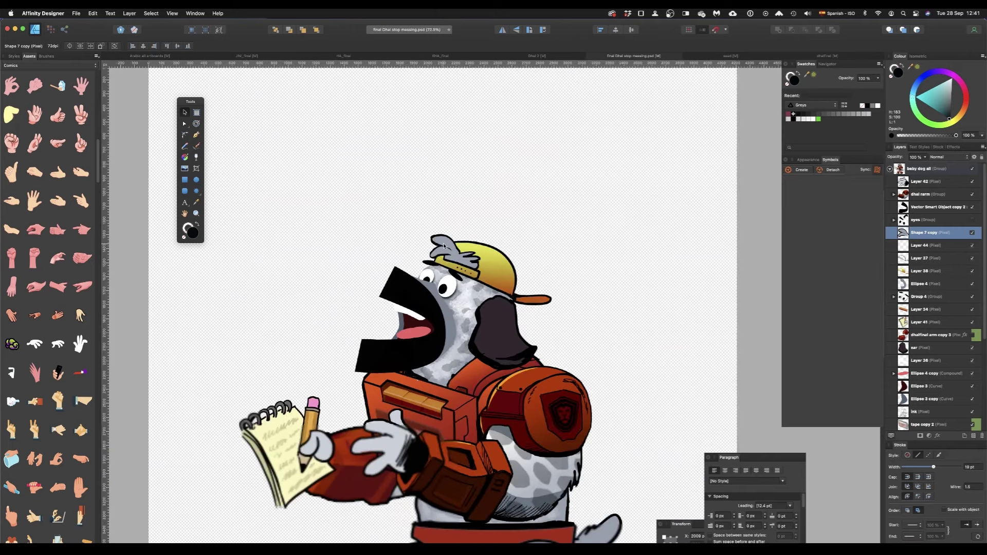
pyautogui.scroll(-2, 444, 246)
pyautogui.click(347, 384)
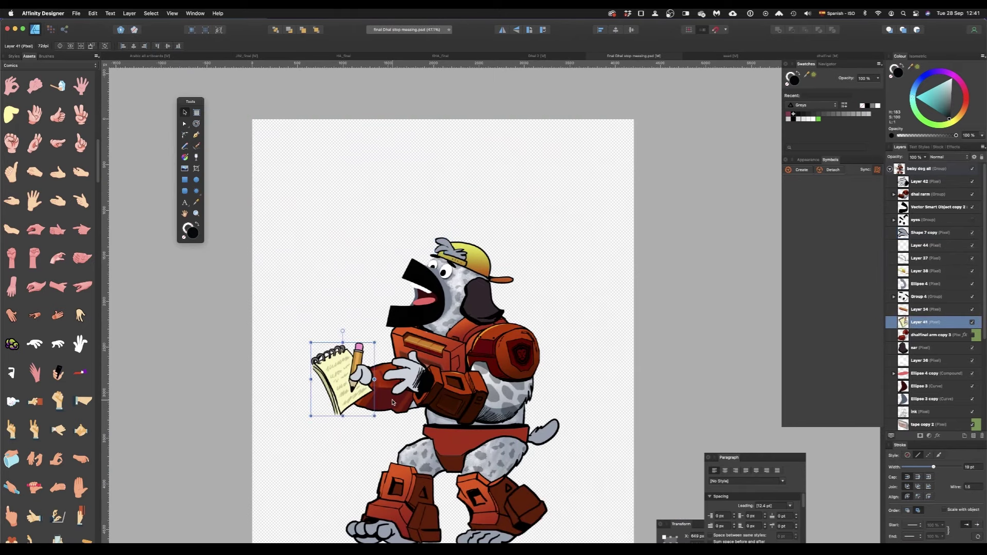
pyautogui.scroll(2, 462, 309)
pyautogui.click(627, 204)
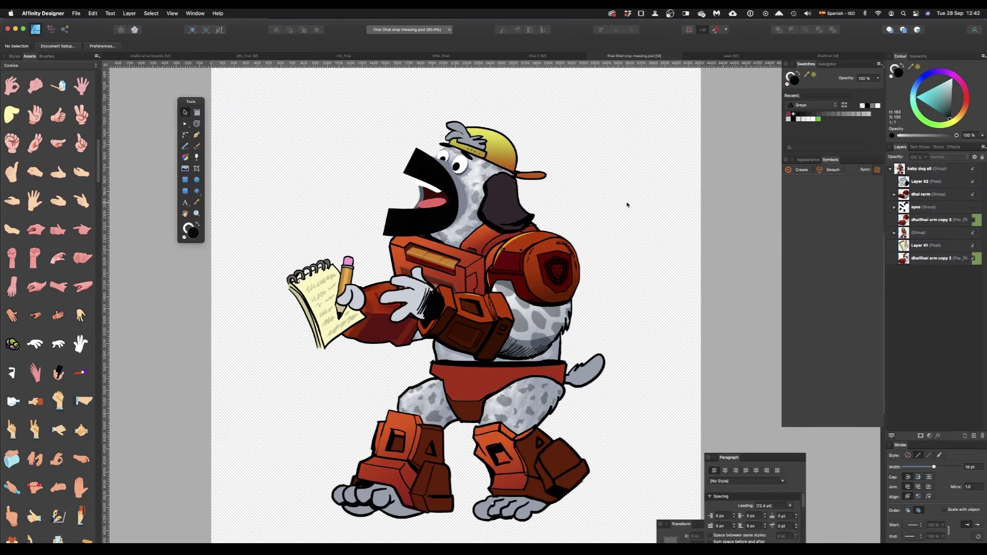
# Step: Rename Layer 42, the dog's hand, to 'dal hand'
pyautogui.doubleClick(926, 181)
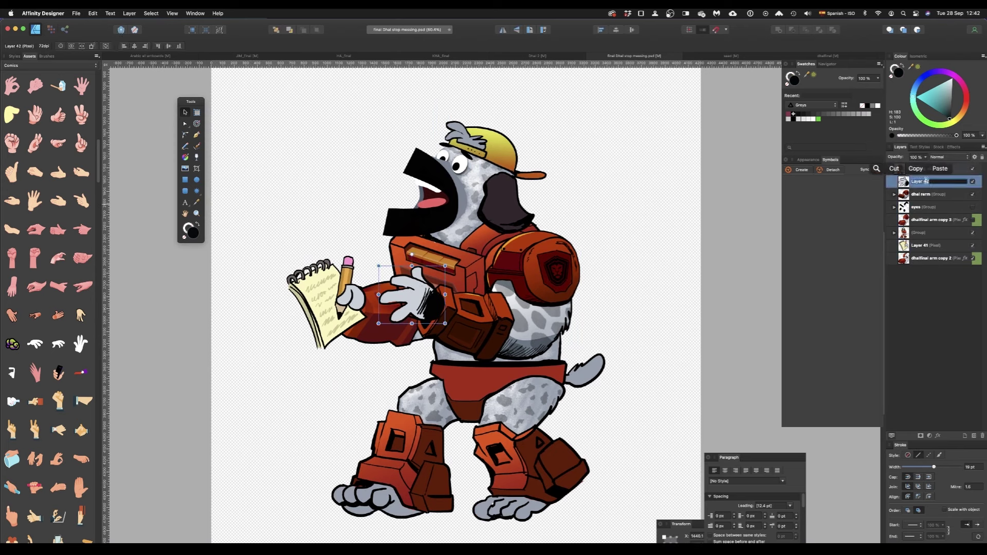
pyautogui.write('hand')
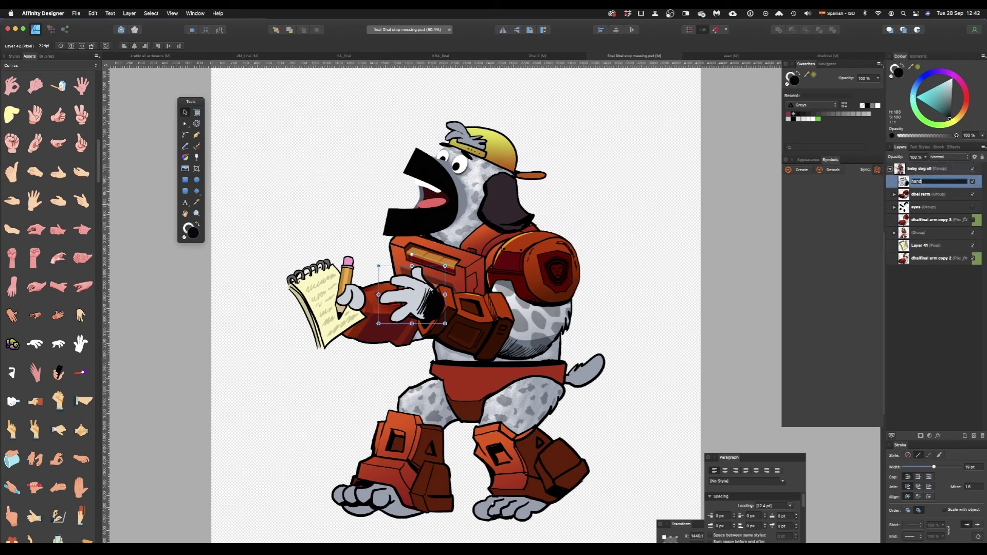
pyautogui.press('Return')
pyautogui.doubleClick(916, 183)
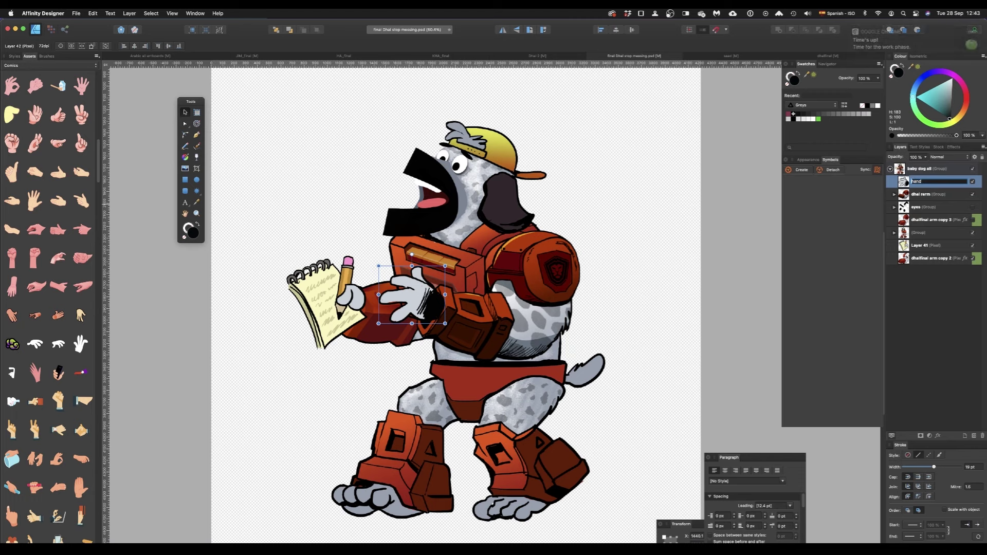
pyautogui.write('dal')
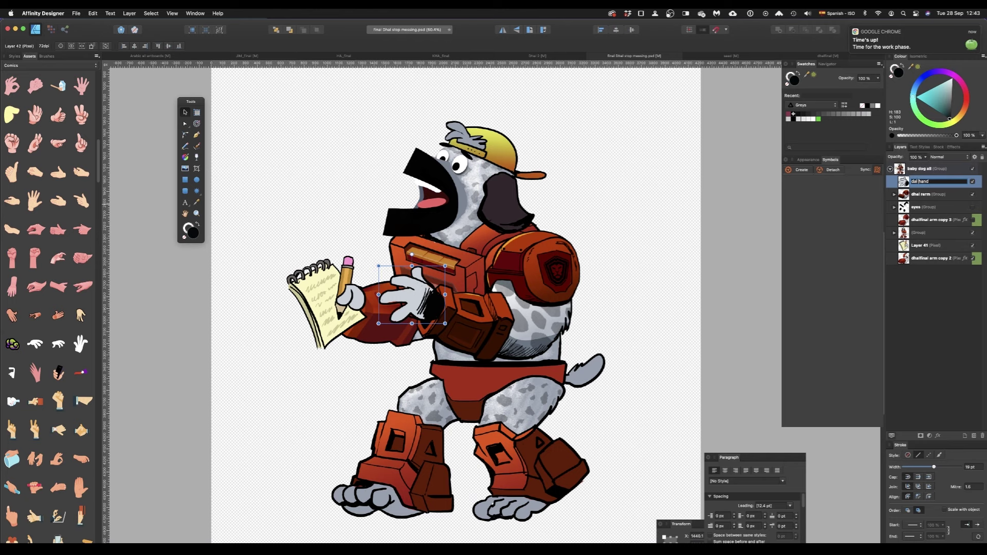
pyautogui.press('Return')
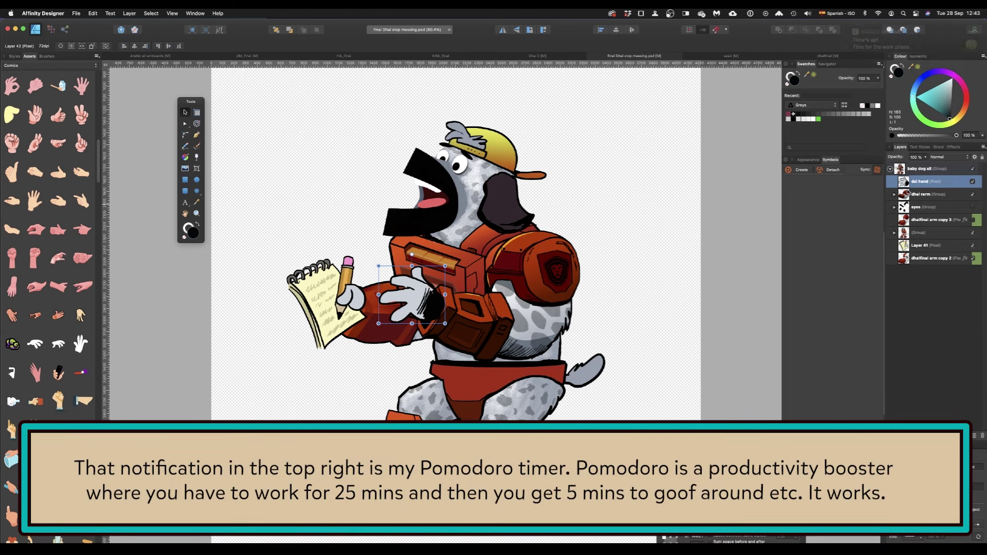
# Step: Leave the eyes group name as is and rename the unnamed body group to 'dal body'
pyautogui.doubleClick(914, 207)
pyautogui.press('Return')
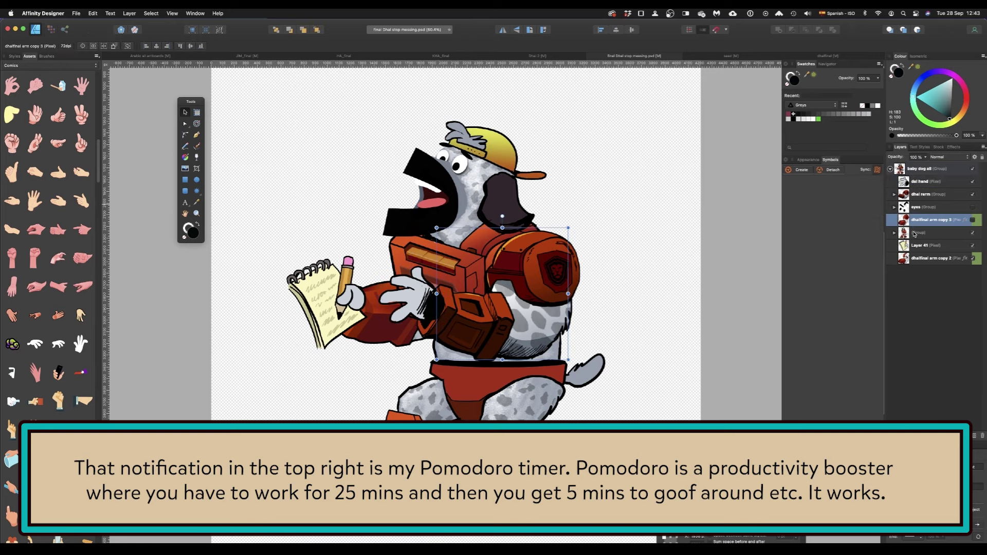
pyautogui.doubleClick(915, 232)
pyautogui.write('dal')
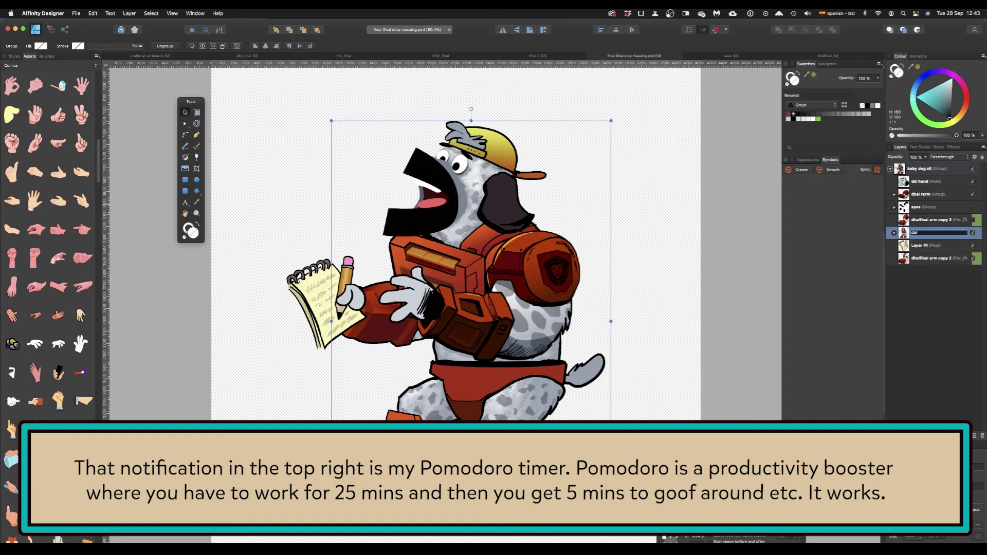
pyautogui.write('y')
pyautogui.press('Return')
pyautogui.press('super+Tab')
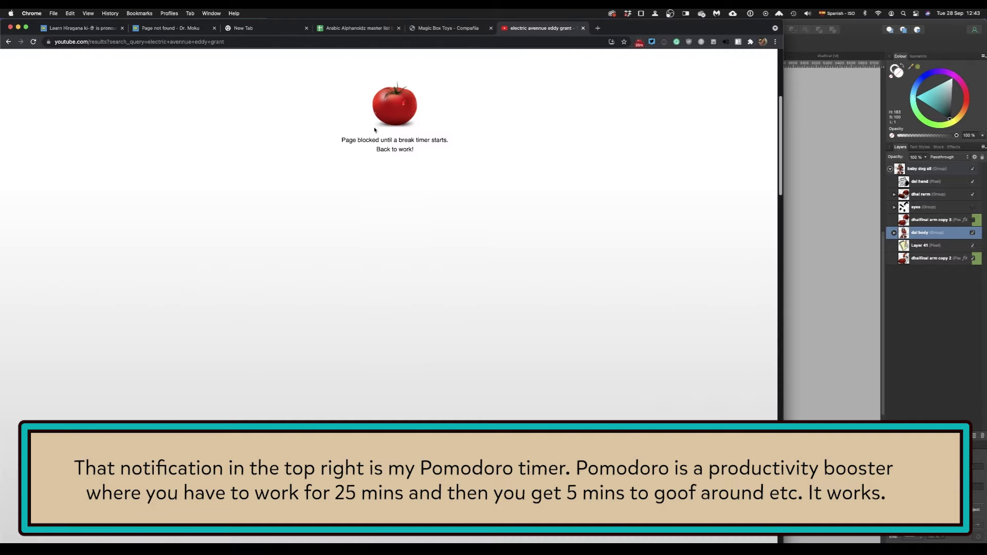
# Step: Rename Layer 41 to 'notepad' and select the six character-part layers together for export
pyautogui.click(798, 147)
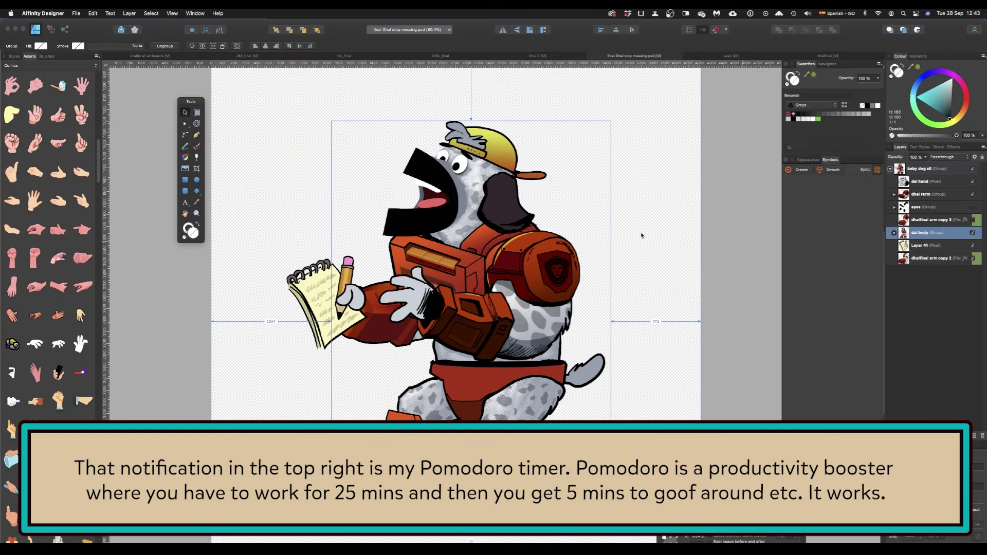
pyautogui.doubleClick(929, 220)
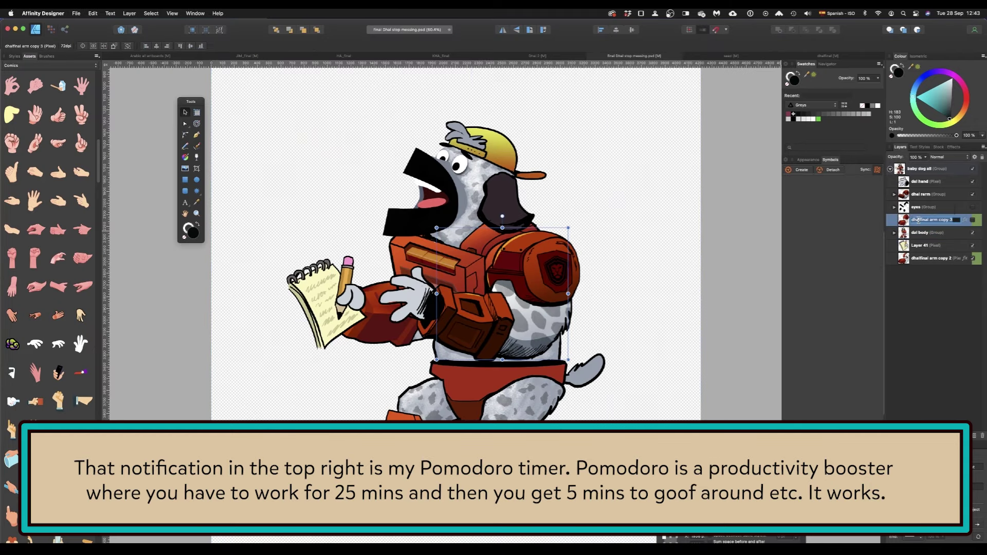
pyautogui.click(915, 248)
pyautogui.doubleClick(914, 246)
pyautogui.write('notepad')
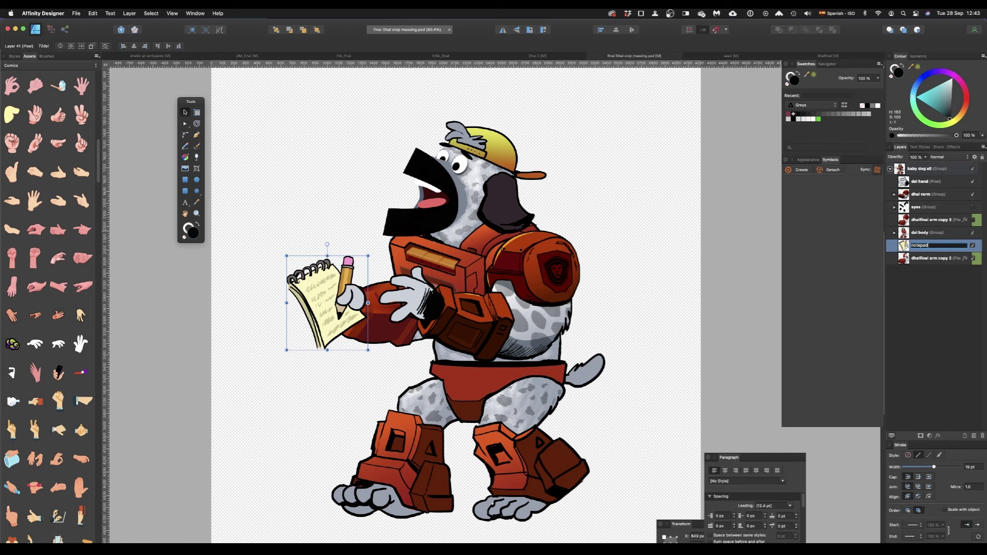
pyautogui.press('Return')
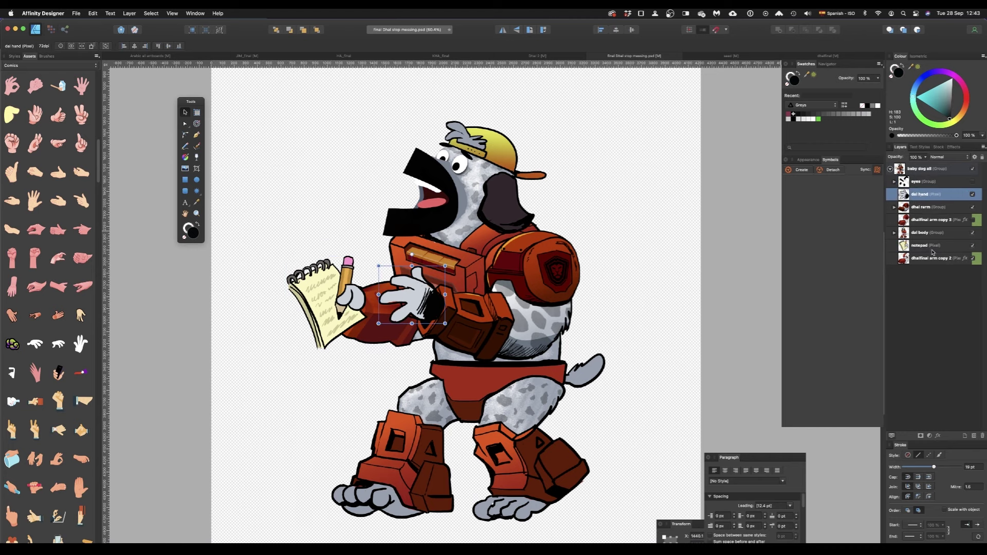
pyautogui.keyDown('shift'); pyautogui.click(921, 260); pyautogui.keyUp('shift')
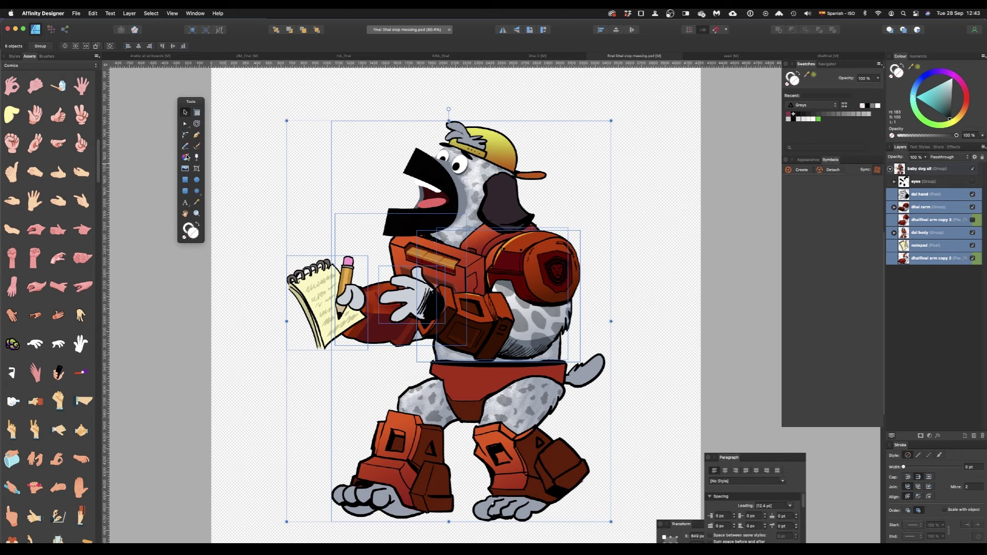
pyautogui.press('super+shift+alt+s')
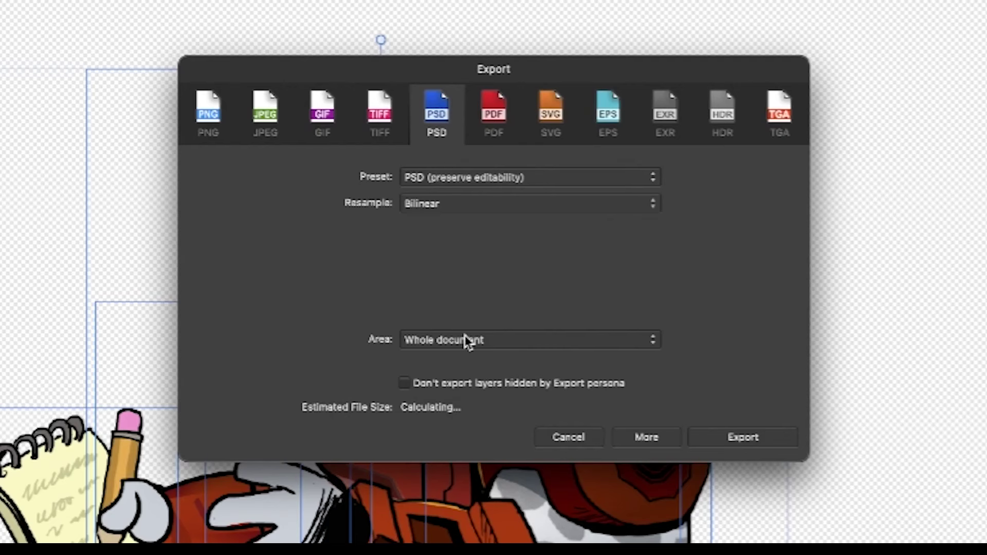
# Step: Export the selected parts as a PSD (preserve editability) with Area set to Selection Area
pyautogui.click(483, 229)
pyautogui.click(466, 371)
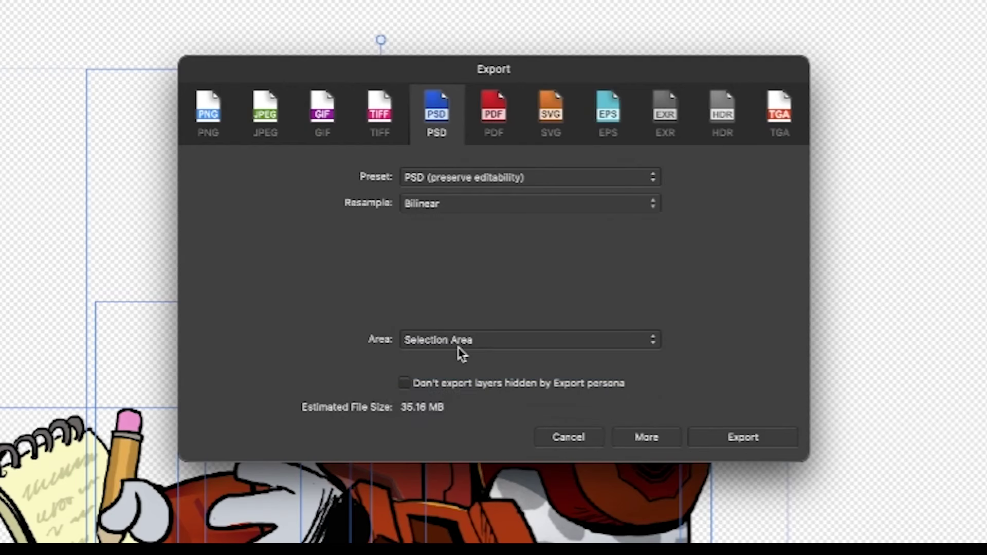
pyautogui.click(460, 343)
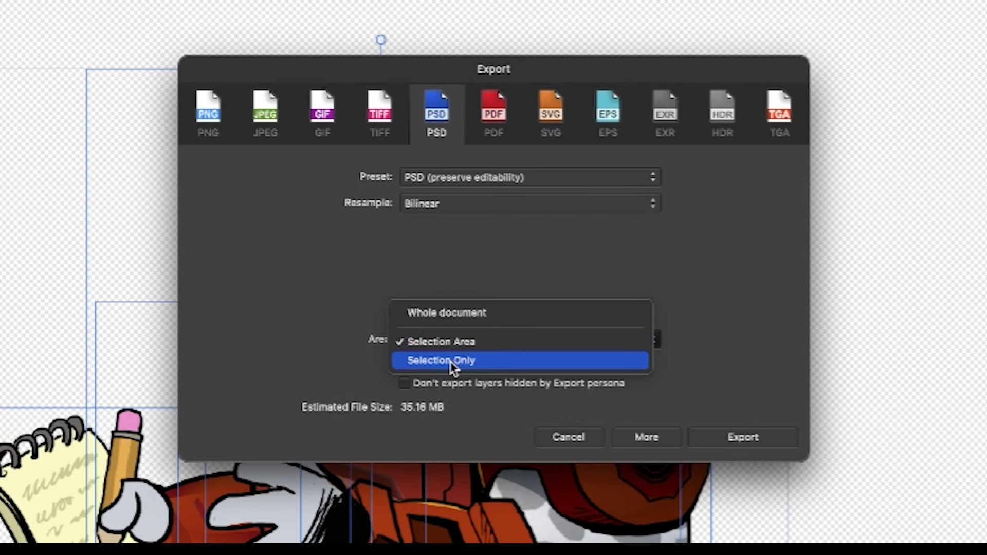
pyautogui.click(371, 258)
pyautogui.click(723, 436)
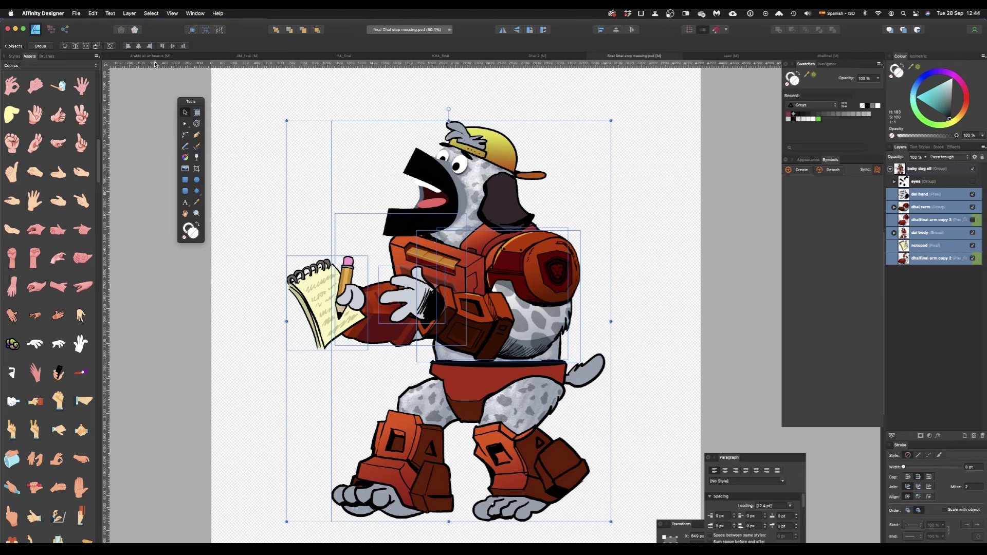
# Step: Switch through the JIM_final and HA_final documents, ending on the Arabic all-artboards document
pyautogui.click(255, 56)
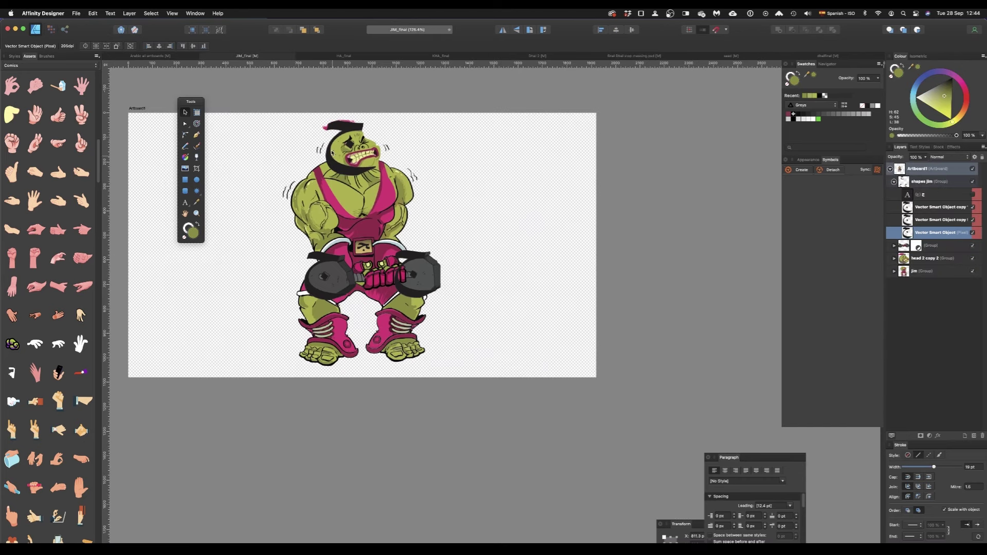
pyautogui.click(332, 57)
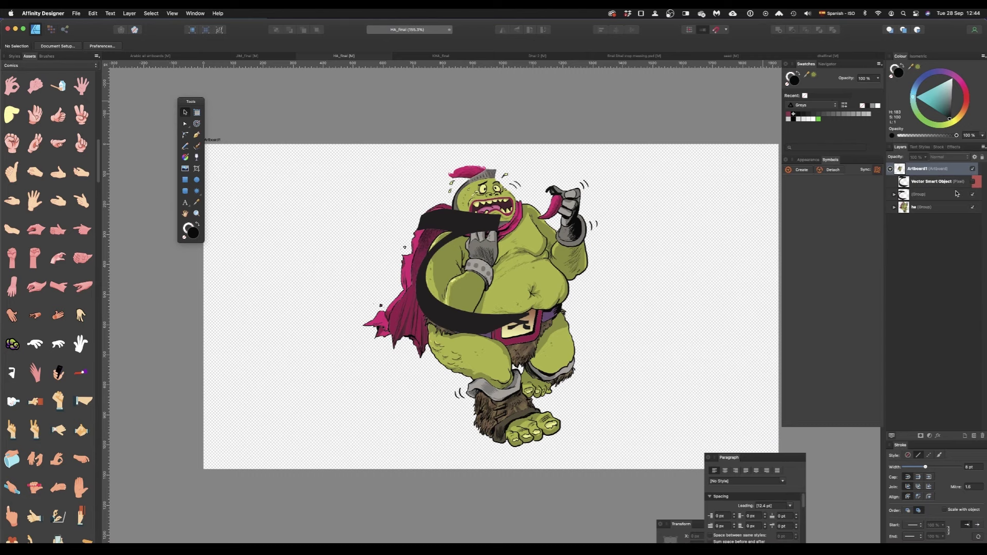
pyautogui.click(437, 57)
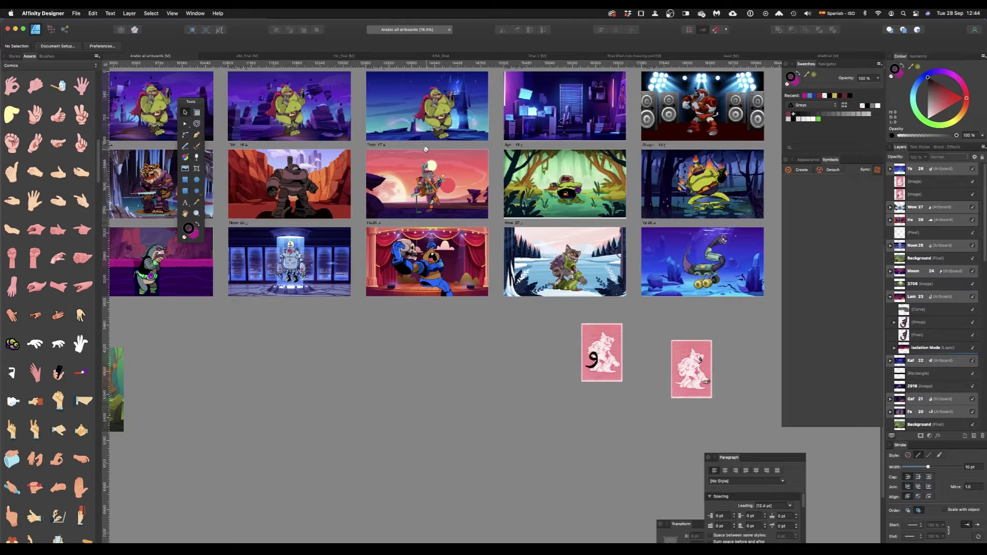
# Step: Scroll across the all-artboards canvas to browse the character scenes and reach the elephant artboard
pyautogui.hscroll(-5, 425, 149)
pyautogui.hscroll(-5, 463, 154)
pyautogui.hscroll(-5, 514, 164)
pyautogui.hscroll(-5, 597, 177)
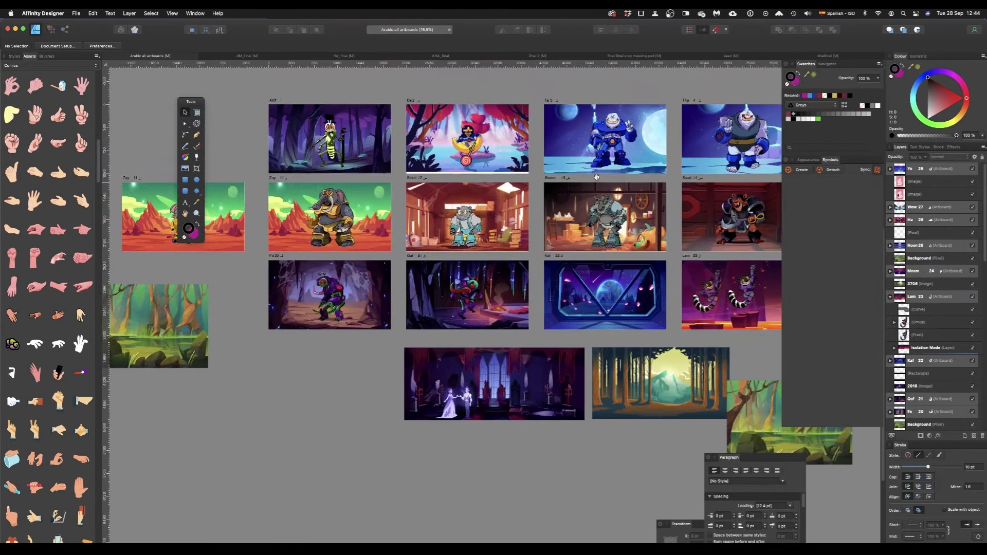
pyautogui.hscroll(-5, 596, 176)
pyautogui.hscroll(3, 479, 179)
pyautogui.hscroll(3, 549, 154)
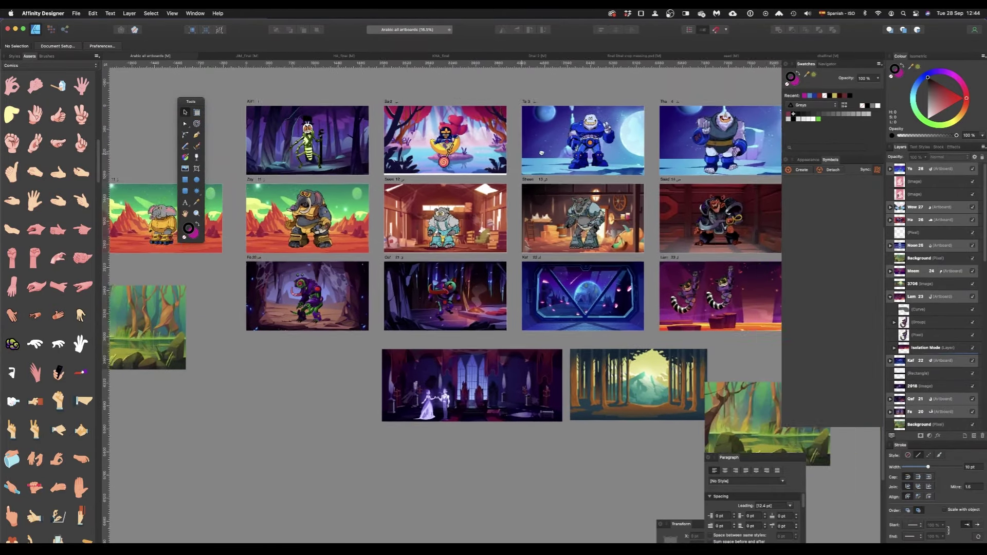
pyautogui.hscroll(5, 514, 155)
pyautogui.hscroll(-3, 476, 151)
pyautogui.hscroll(3, 476, 151)
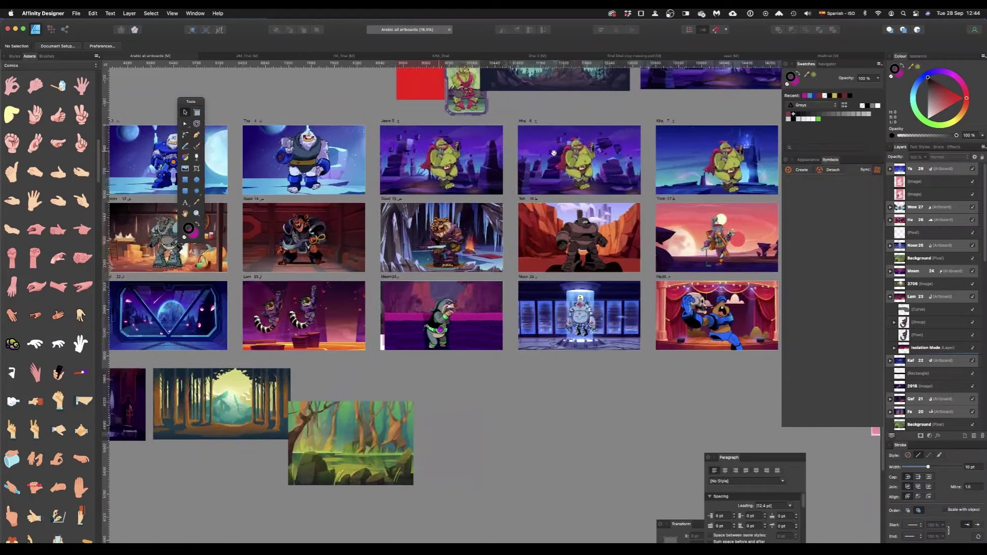
pyautogui.hscroll(1, 473, 147)
pyautogui.scroll(5, 472, 143)
pyautogui.hscroll(3, 472, 146)
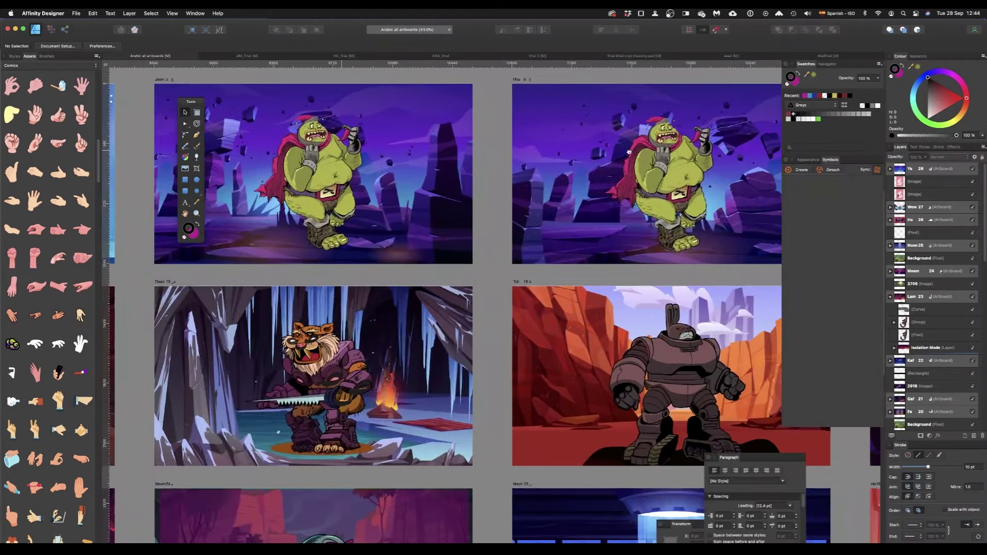
pyautogui.hscroll(8, 468, 154)
pyautogui.hscroll(5, 465, 165)
pyautogui.hscroll(6, 461, 174)
pyautogui.hscroll(-8, 460, 179)
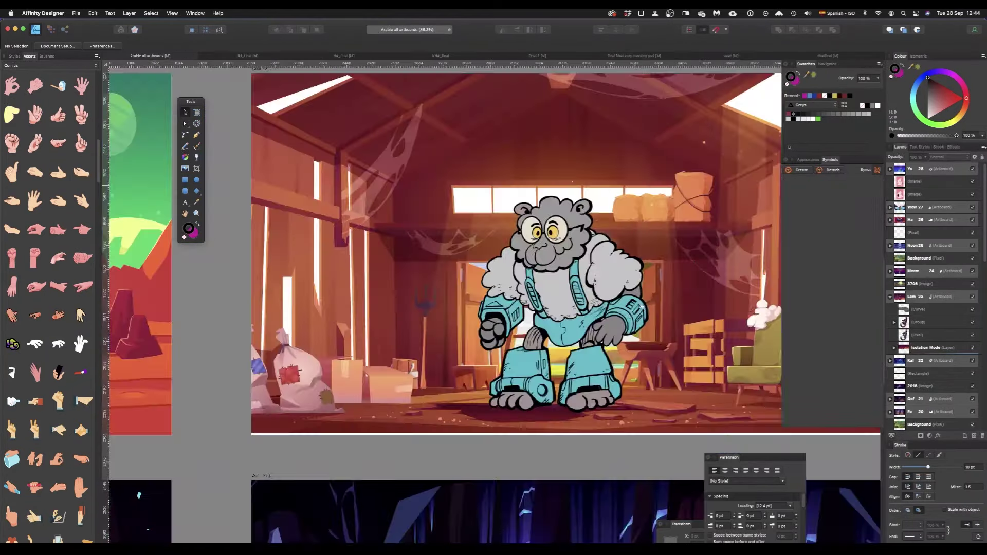
pyautogui.scroll(-5, 460, 179)
pyautogui.hscroll(-3, 459, 180)
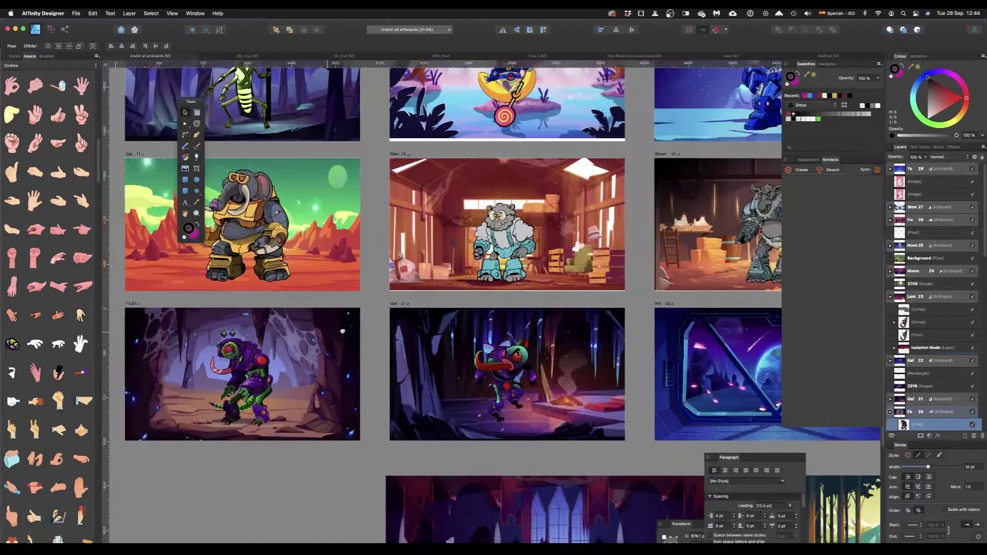
pyautogui.hscroll(-5, 430, 225)
pyautogui.click(429, 225)
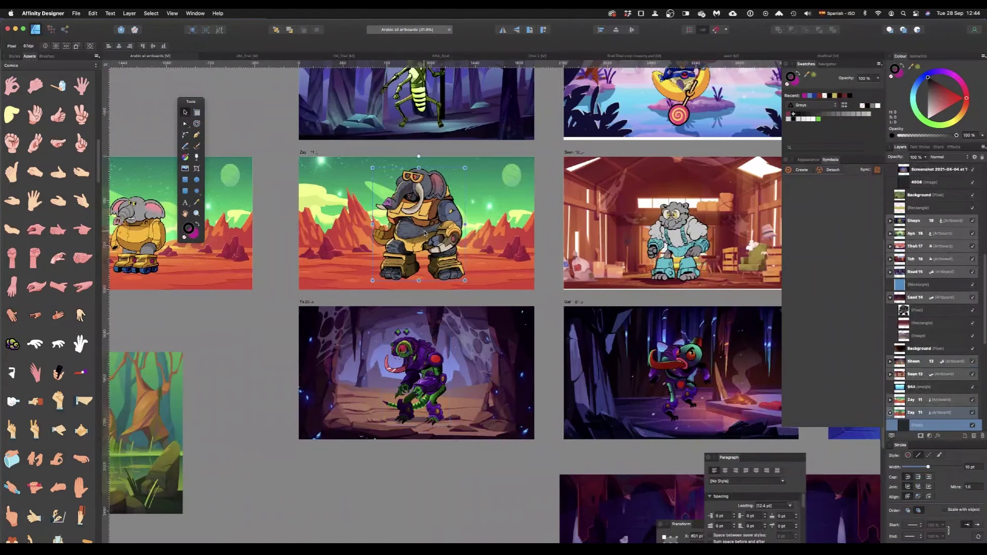
pyautogui.scroll(3, 430, 225)
pyautogui.scroll(3, 406, 213)
pyautogui.click(402, 211)
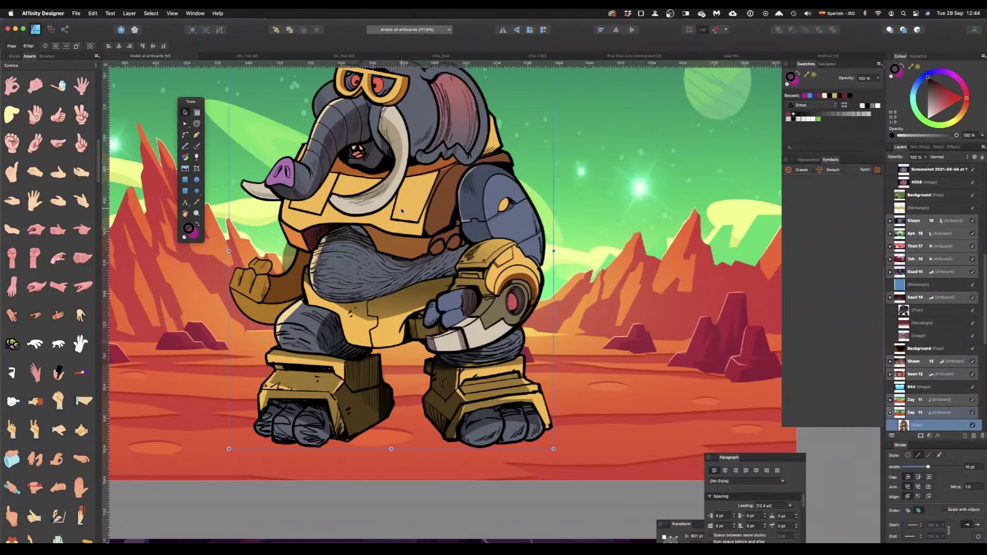
pyautogui.scroll(2, 401, 211)
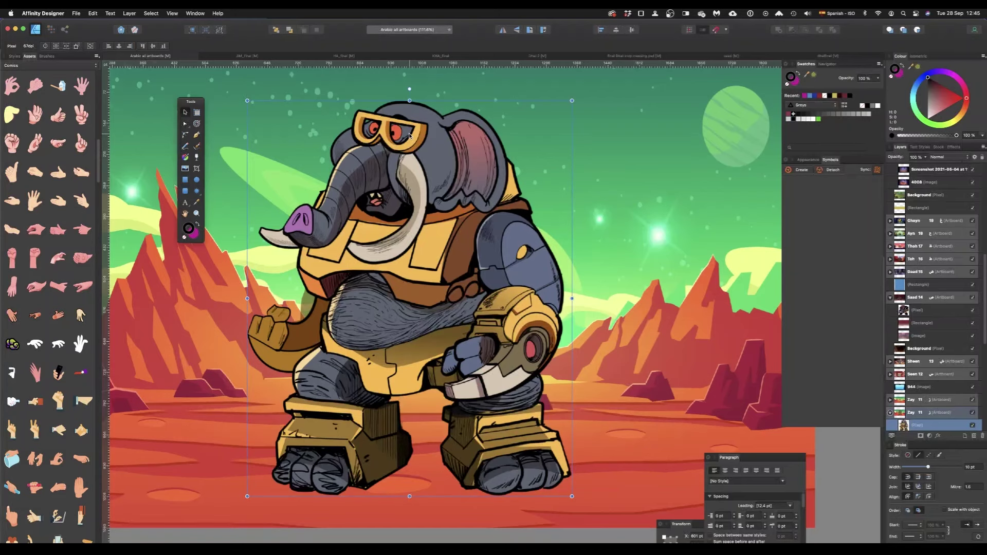
pyautogui.scroll(-2, 492, 269)
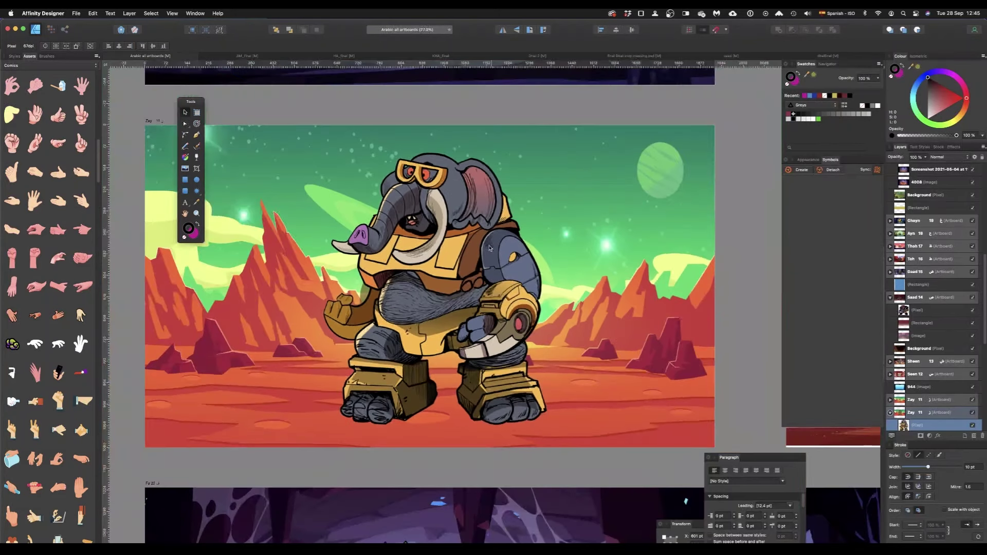